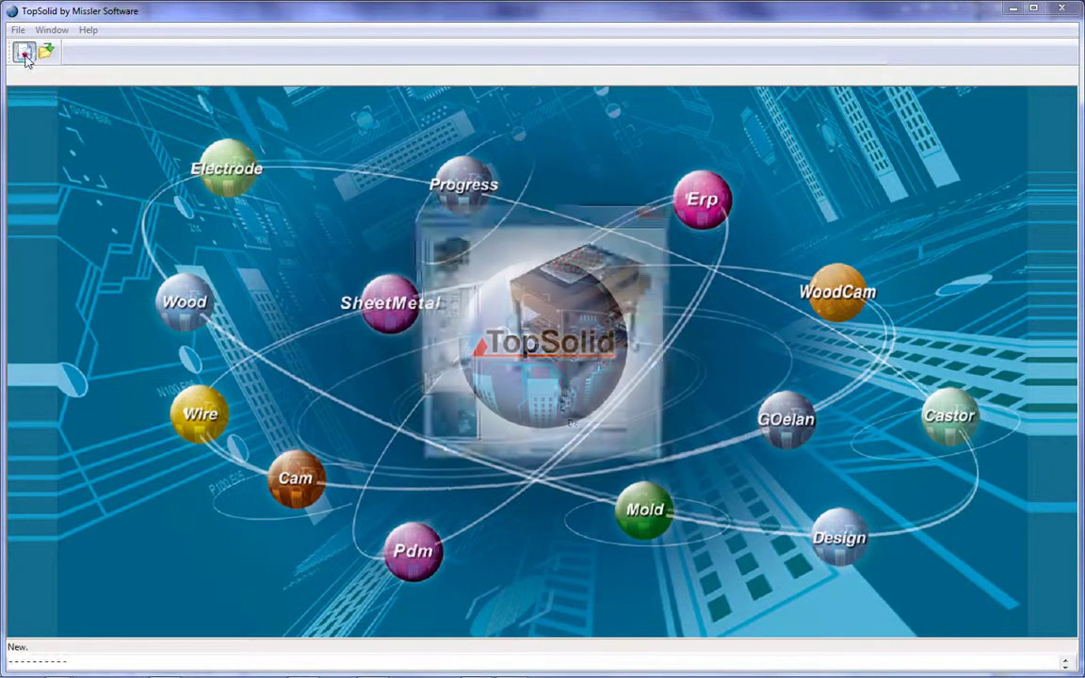
Step: Create a new design document and draw a closed six-segment L-shaped contour left of the origin
left_click(481, 462)
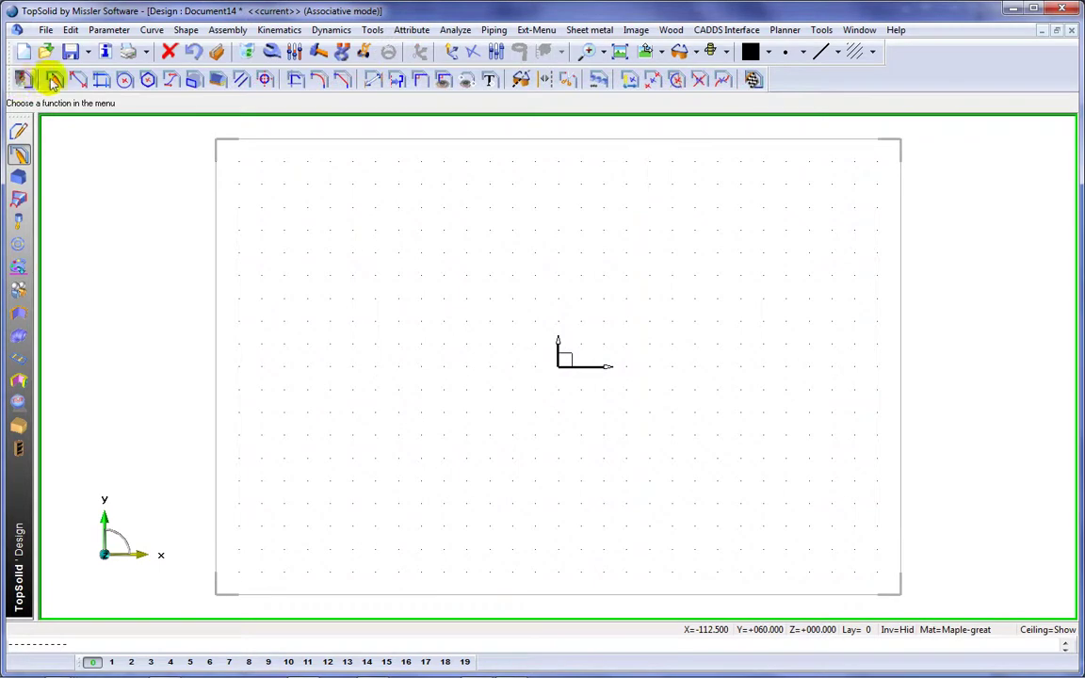
left_click(54, 79)
left_click(329, 332)
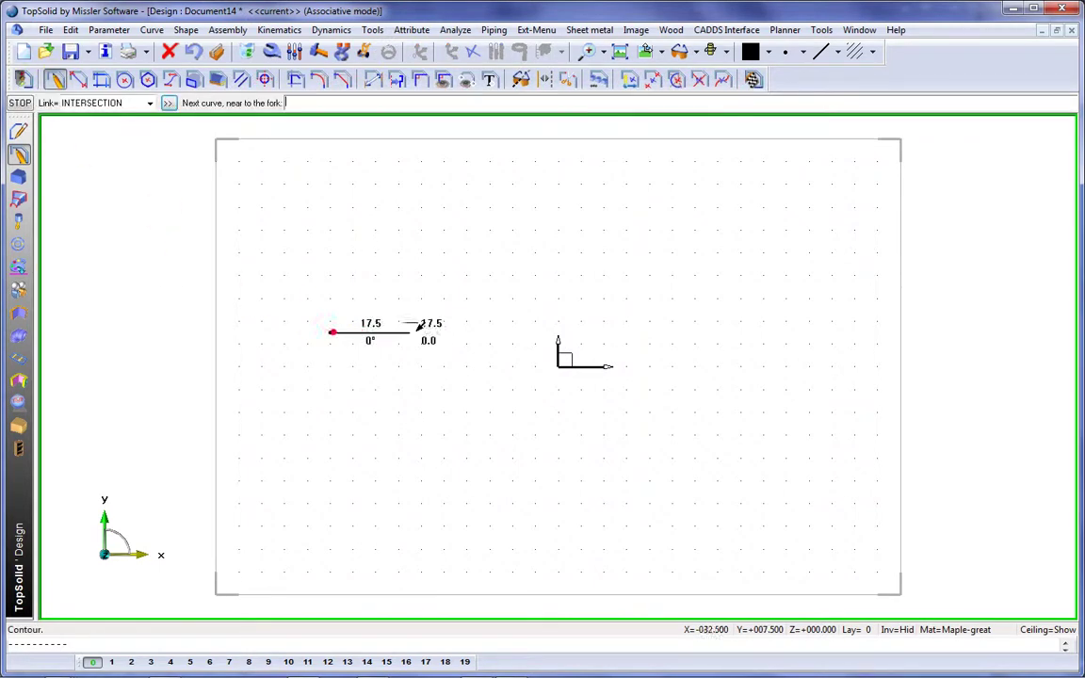
left_click(467, 332)
left_click(466, 547)
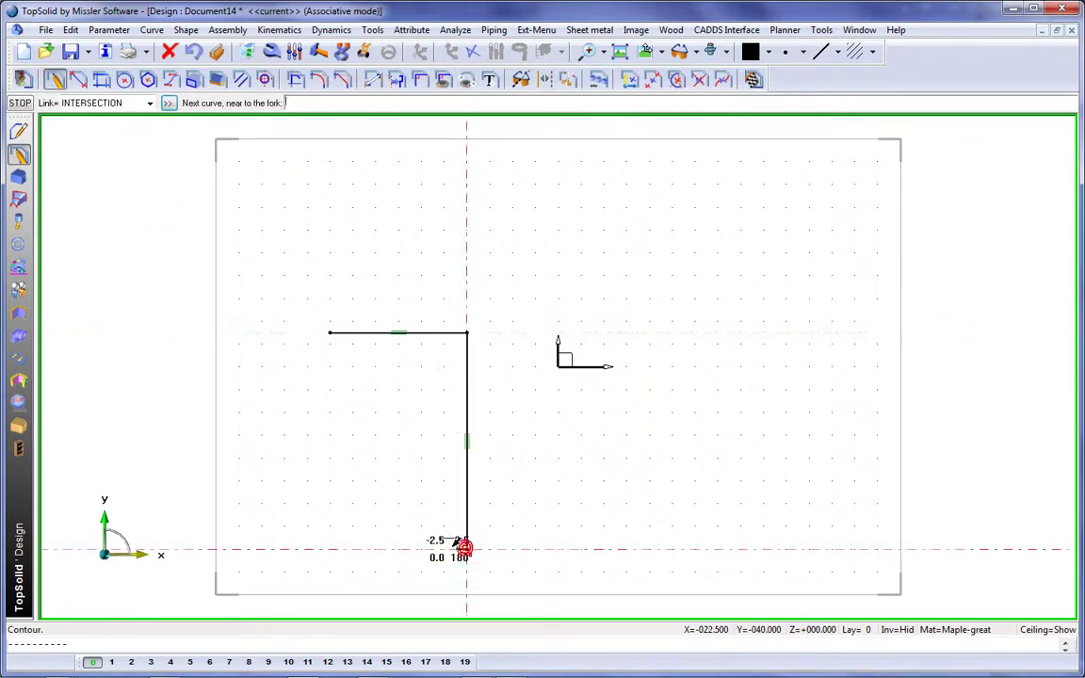
left_click(442, 365)
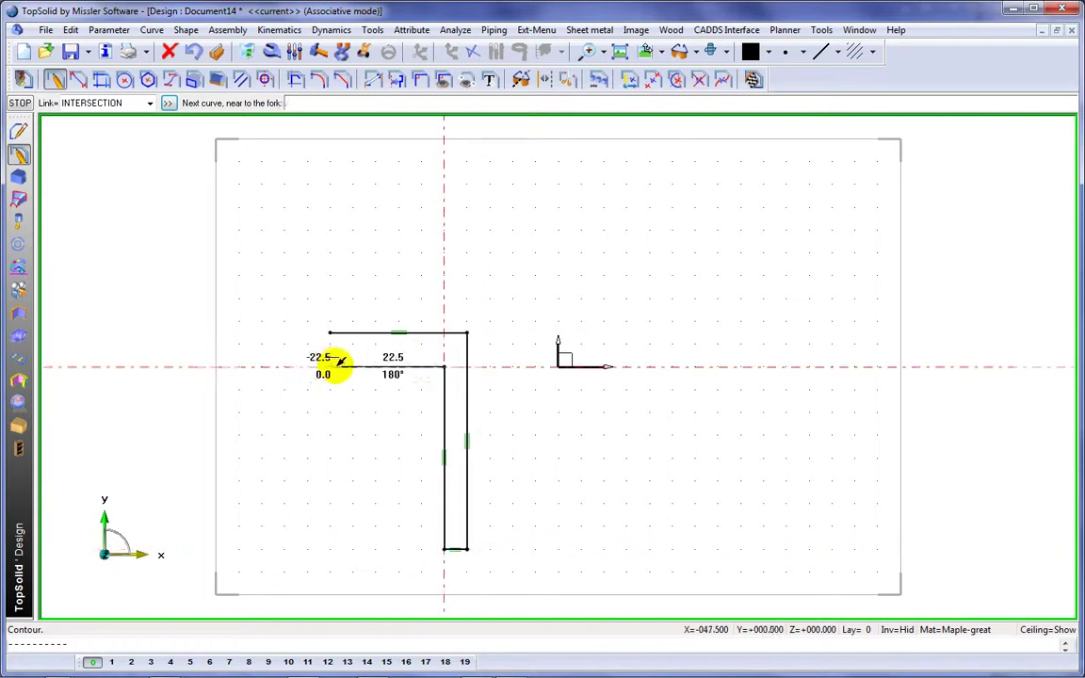
left_click(331, 366)
left_click(362, 368)
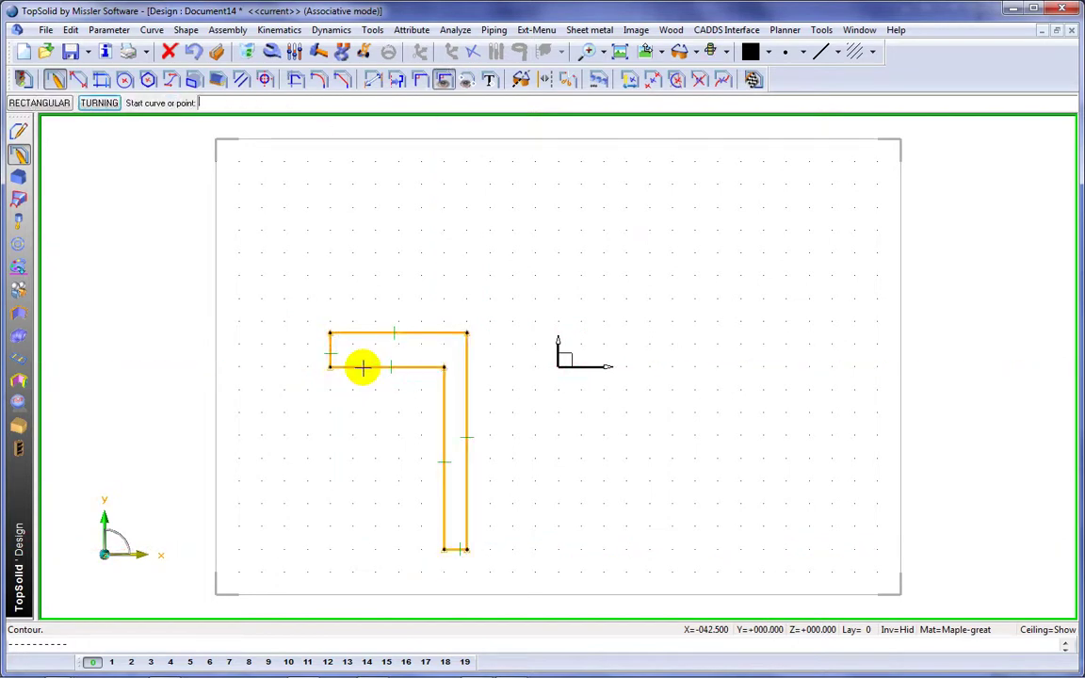
Step: Dimension the L profile's outer vertical edge to 22 mm
left_click(372, 79)
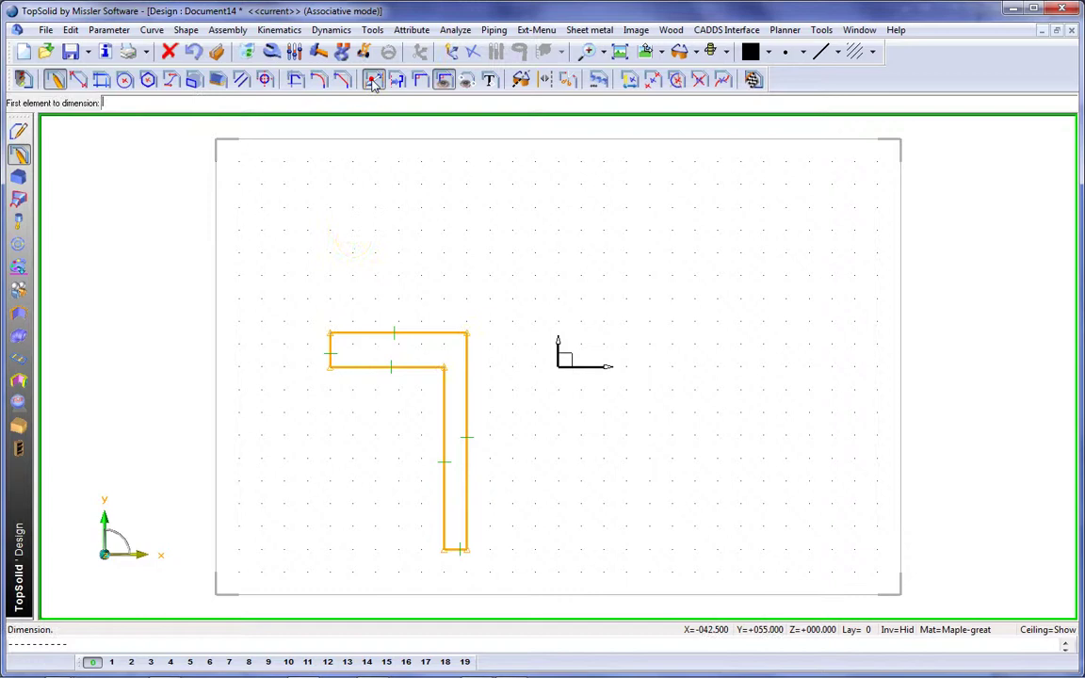
left_click(463, 386)
left_click(505, 395)
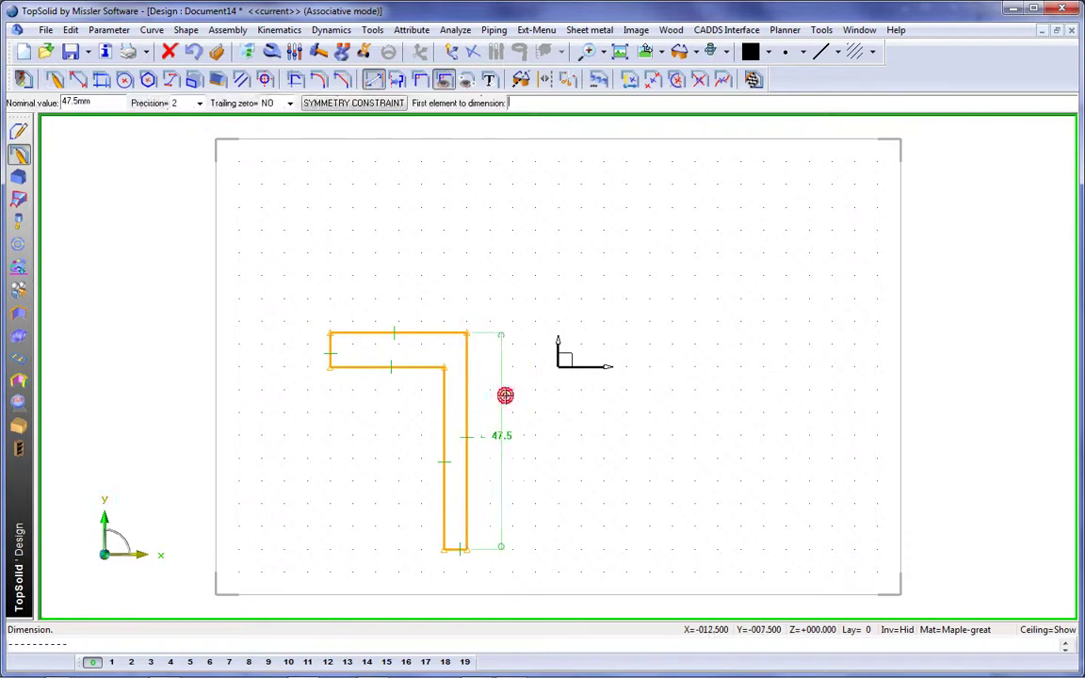
type("22")
key("Return")
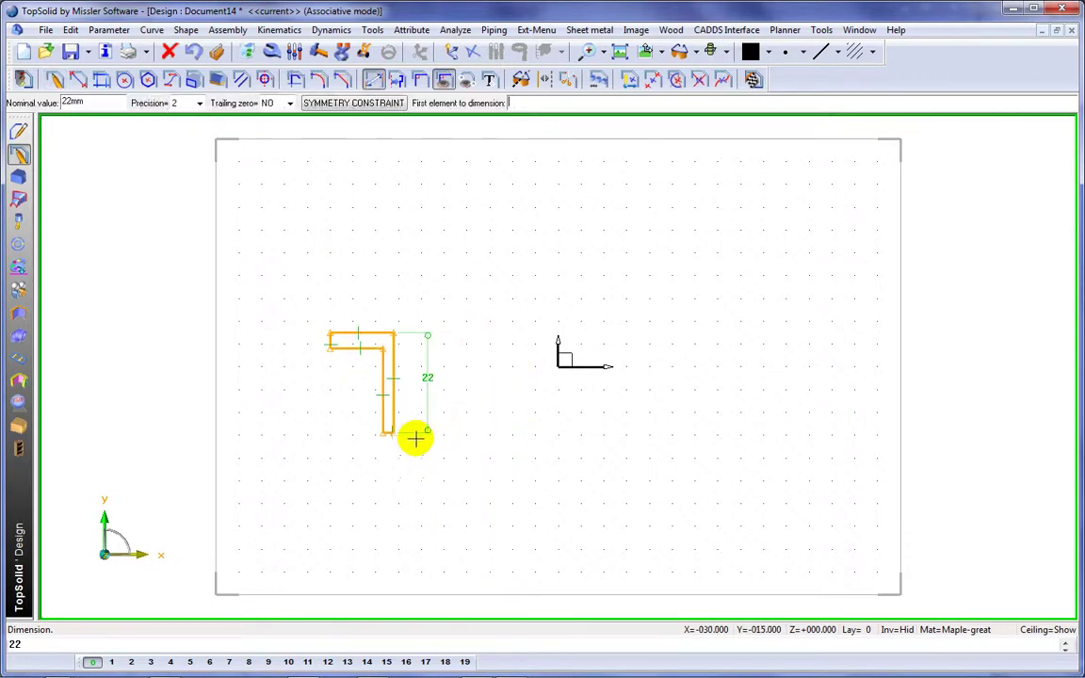
scroll(416, 438, "up", 2)
Step: Add 2 mm thickness dimensions at both leg ends and a 2 mm offset from the X axis
left_click(378, 429)
left_click(375, 472)
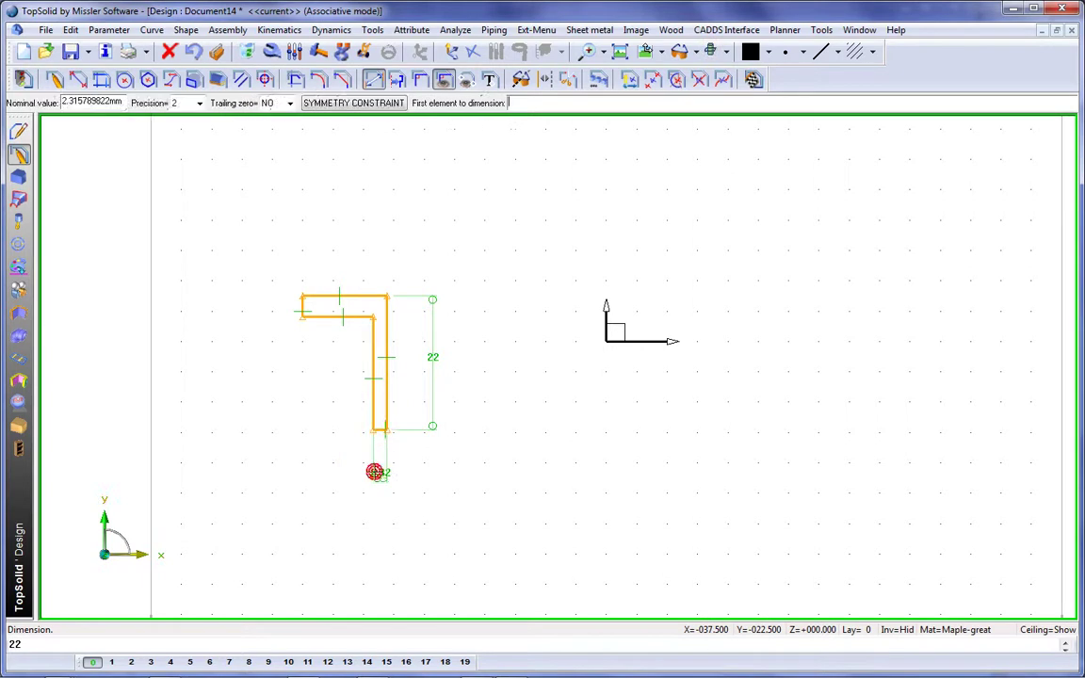
left_click(298, 306)
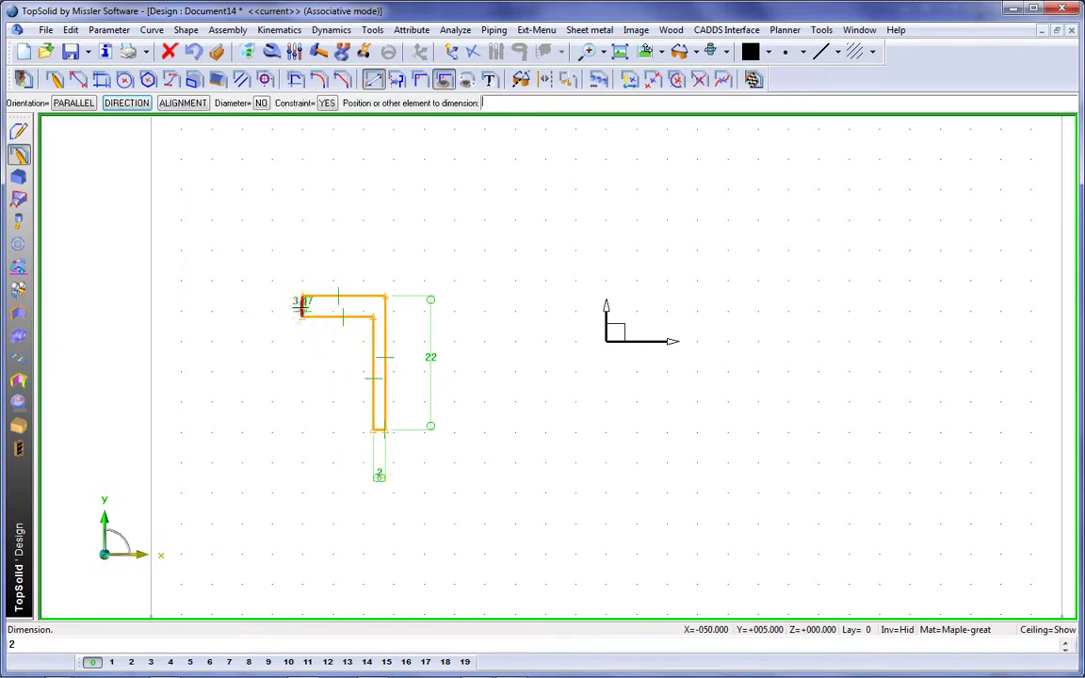
left_click(268, 307)
left_click(331, 306)
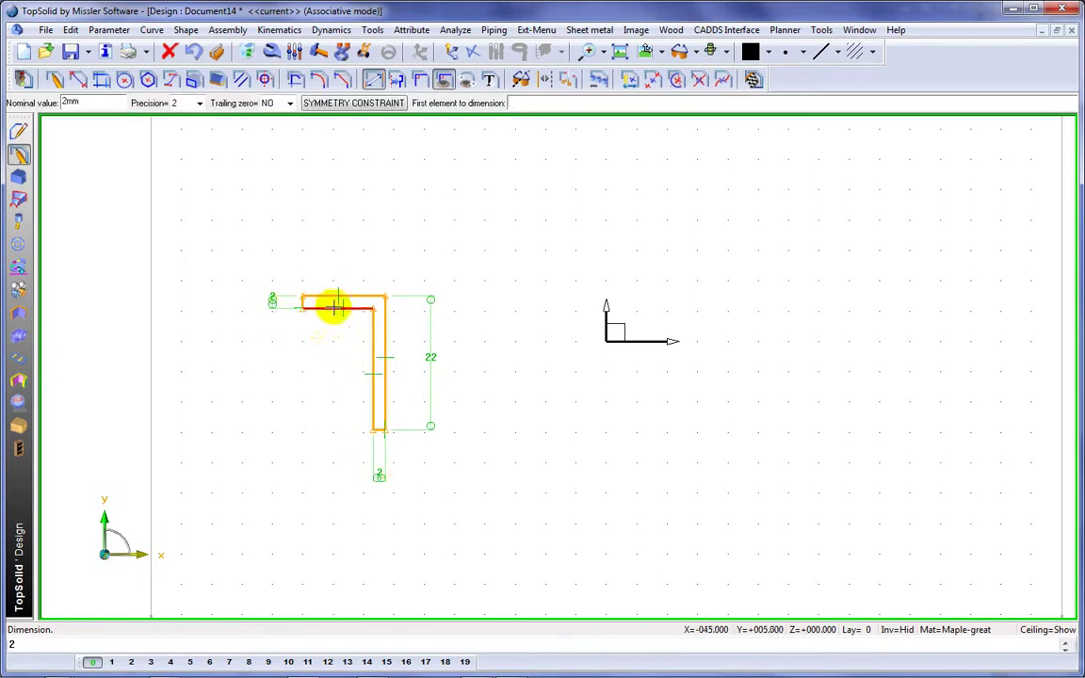
left_click(671, 342)
left_click(733, 354)
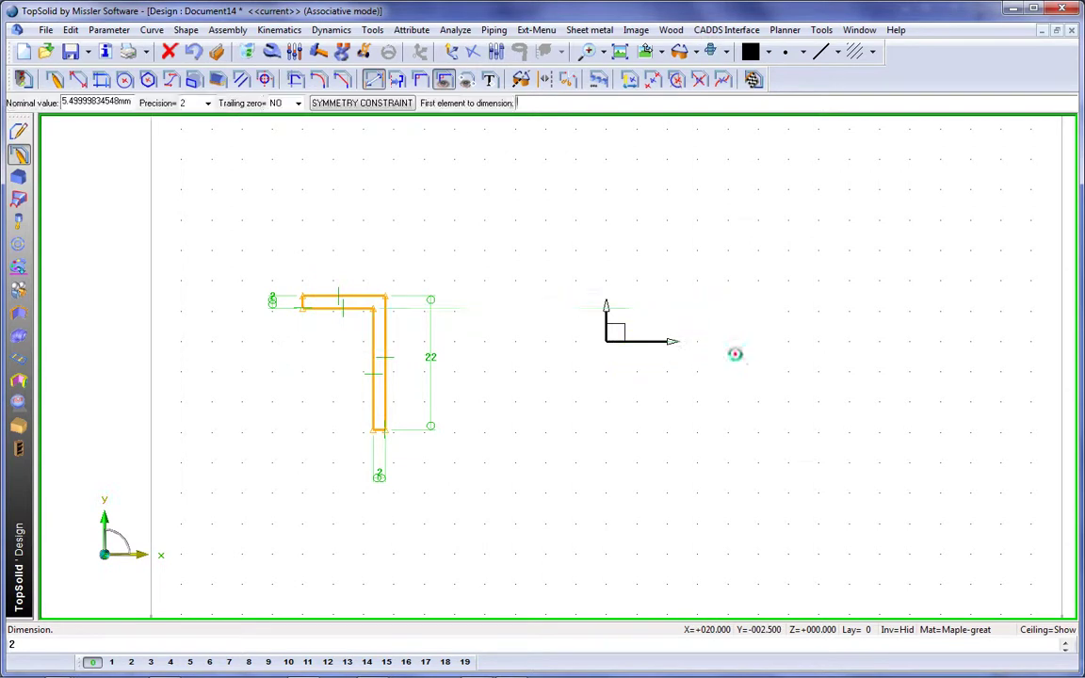
key("Return")
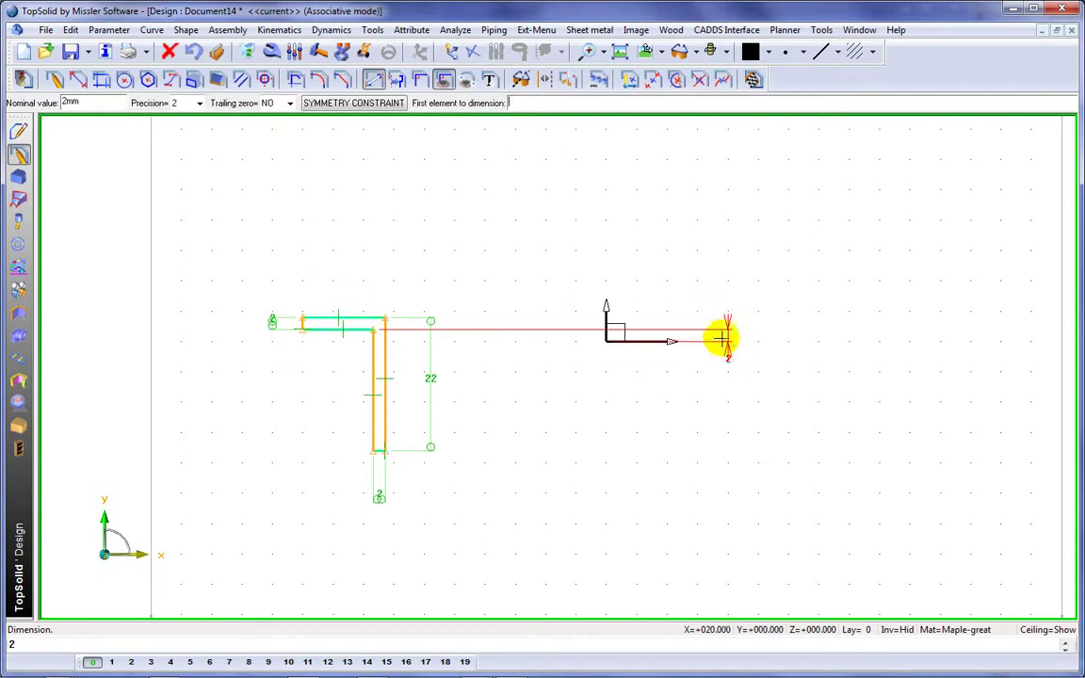
Step: Add half-part diameters about the Y axis: Ø50 on the vertical leg, Ø70 on the top's outer end
left_click(396, 80)
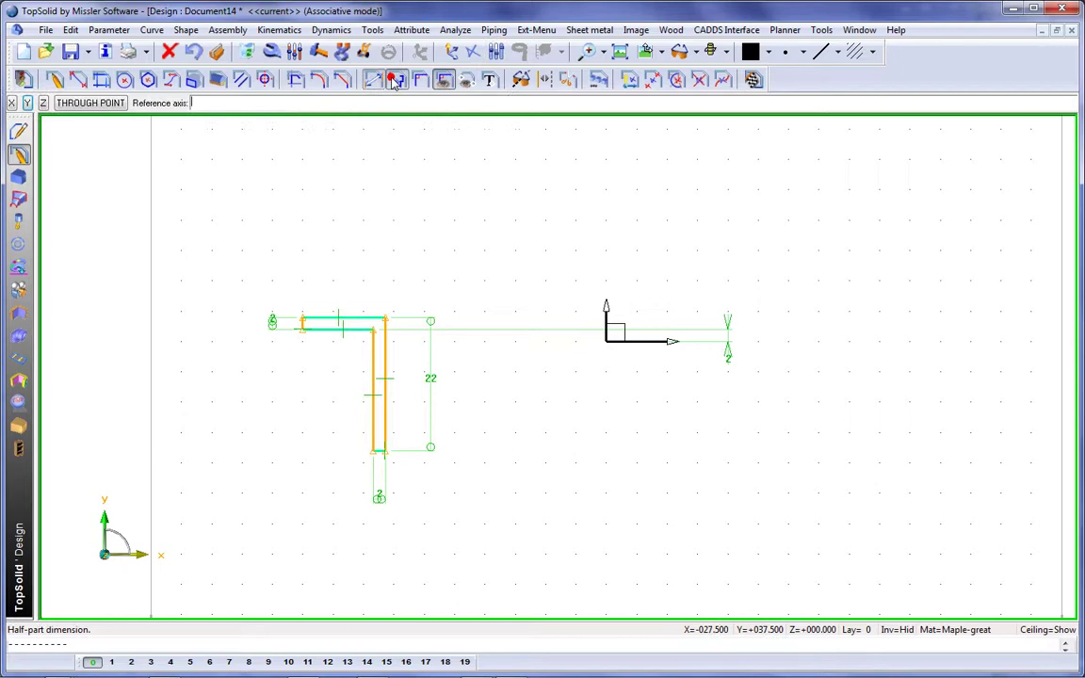
left_click(605, 306)
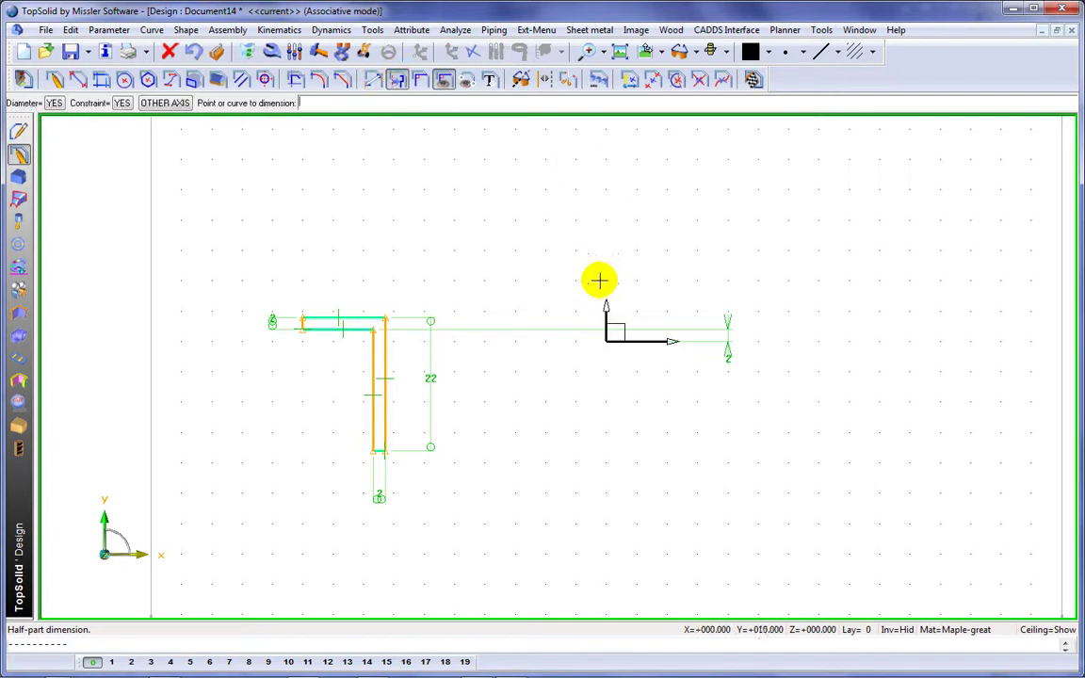
left_click(386, 365)
left_click(487, 265)
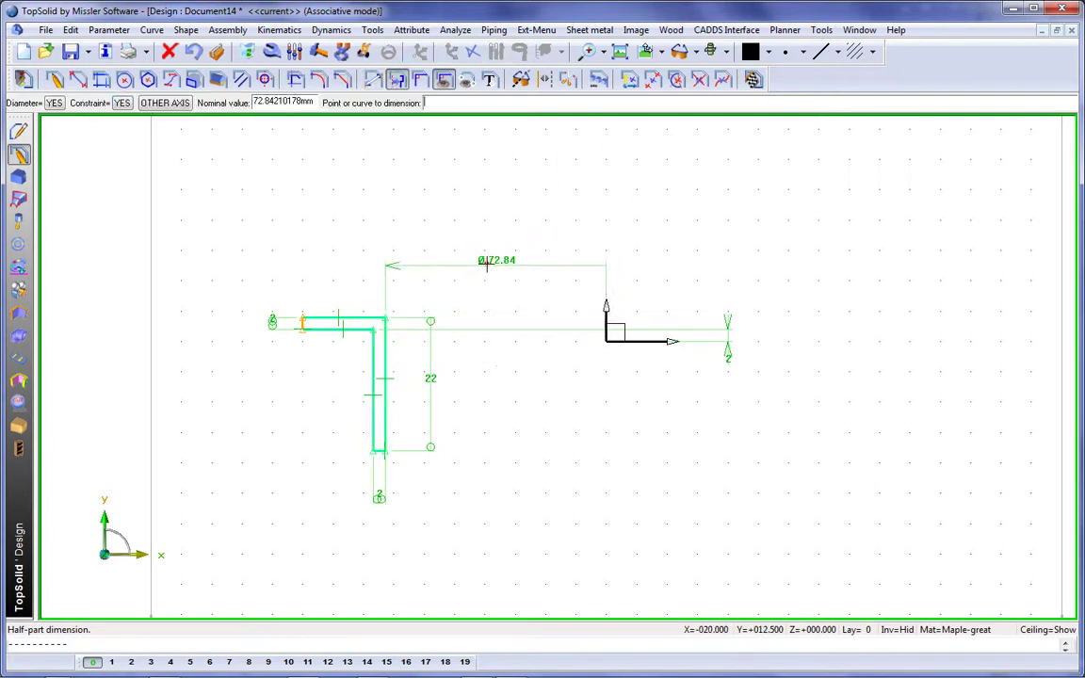
type("50")
key("Return")
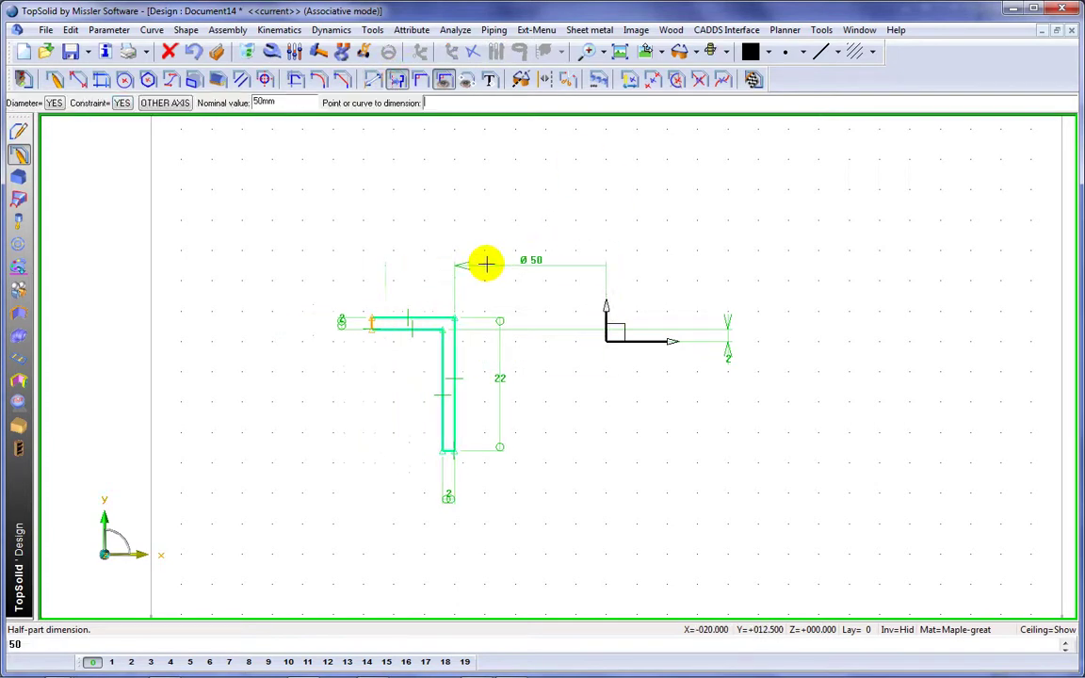
left_click(371, 322)
left_click(603, 236)
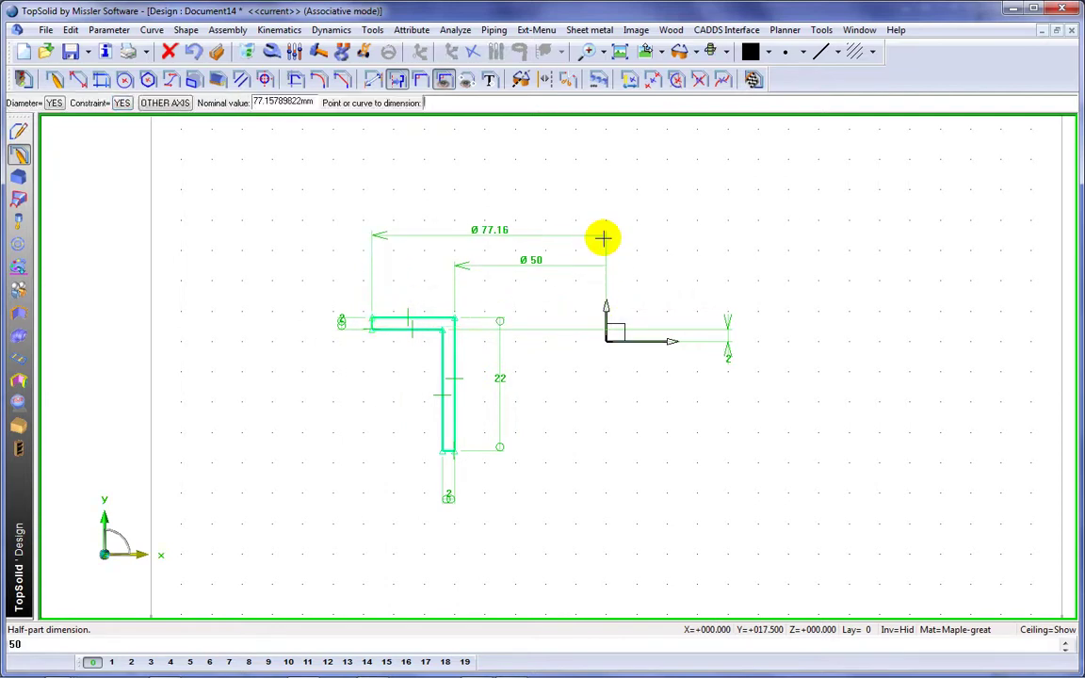
type("70")
key("Return")
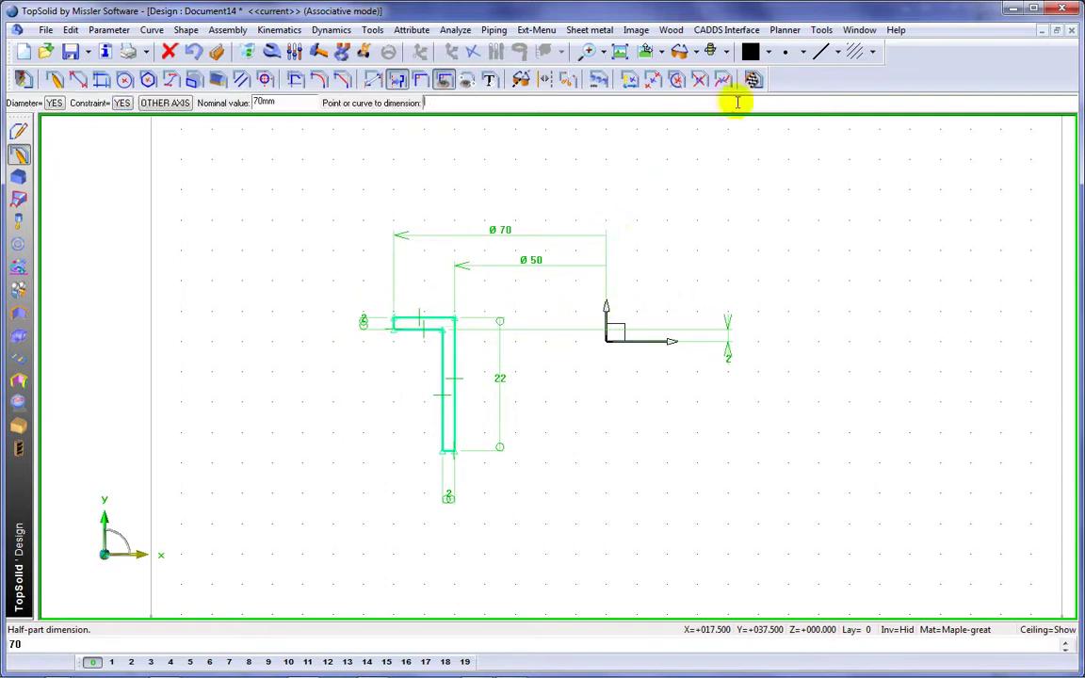
left_click(757, 80)
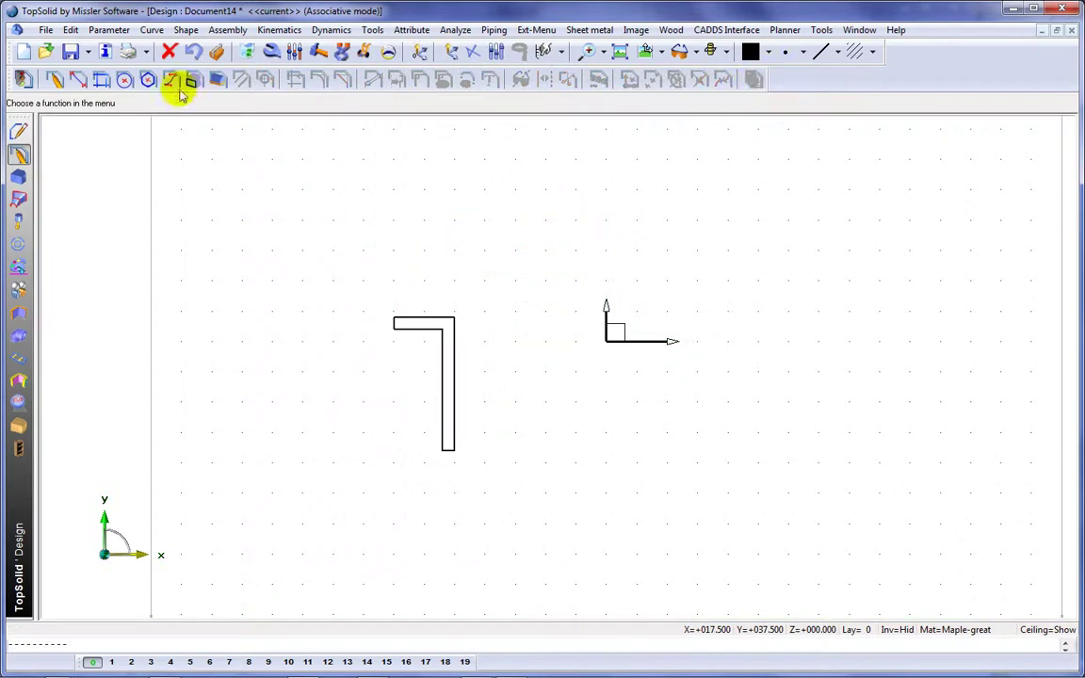
Step: Revolve the L profile 360° around the vertical axis into a flanged ring
left_click(18, 175)
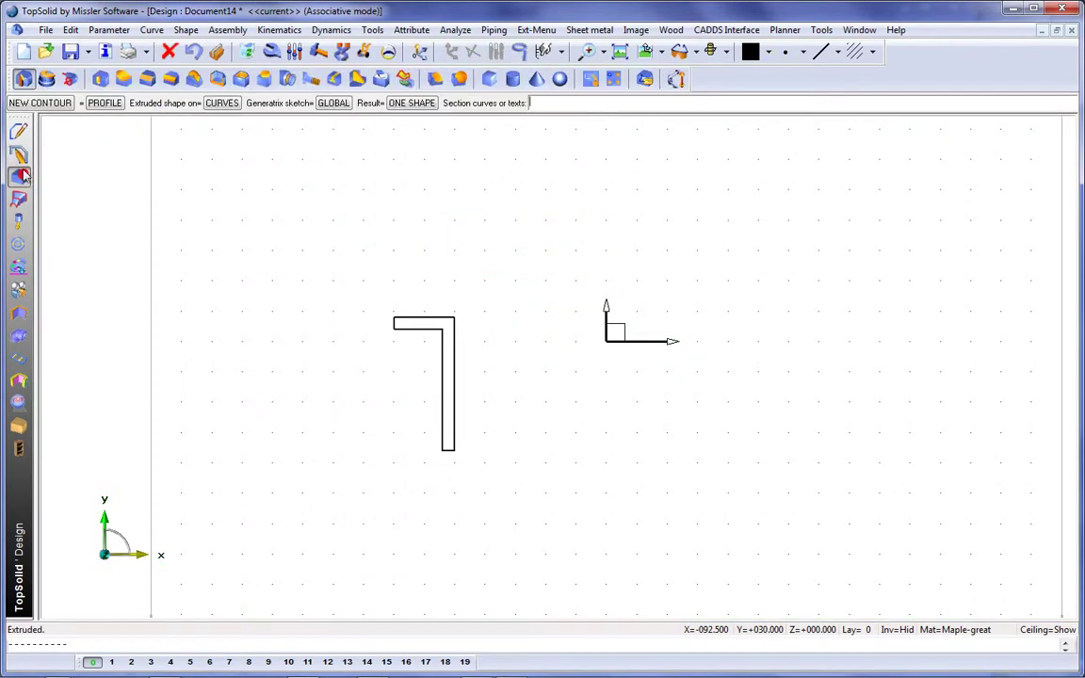
left_click(46, 78)
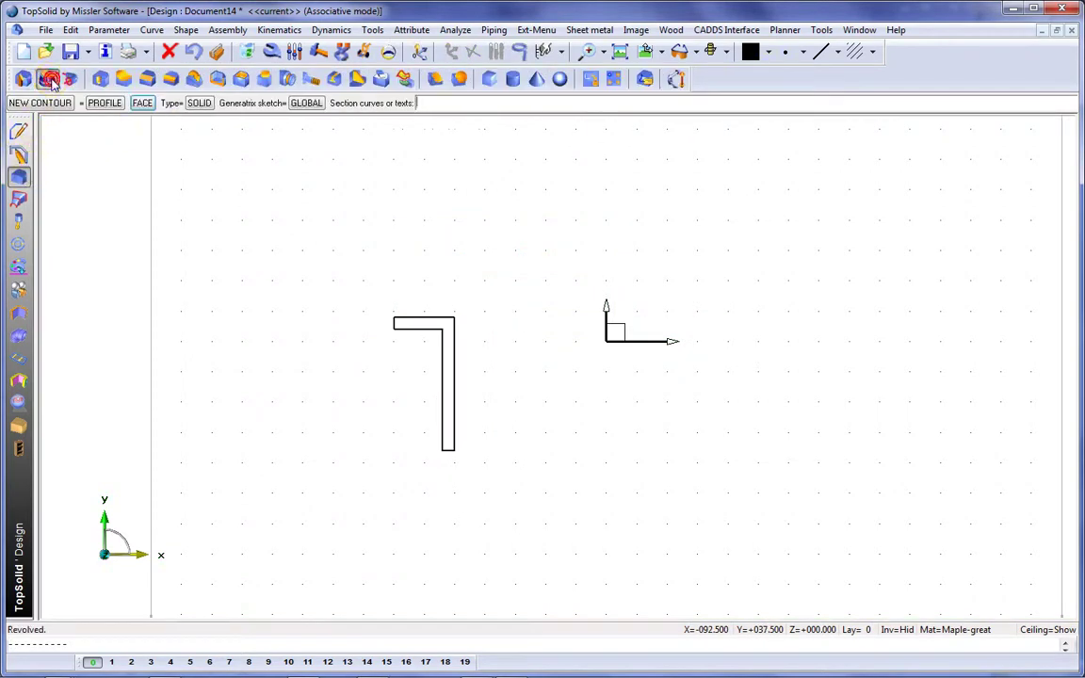
left_click(422, 317)
left_click(601, 306)
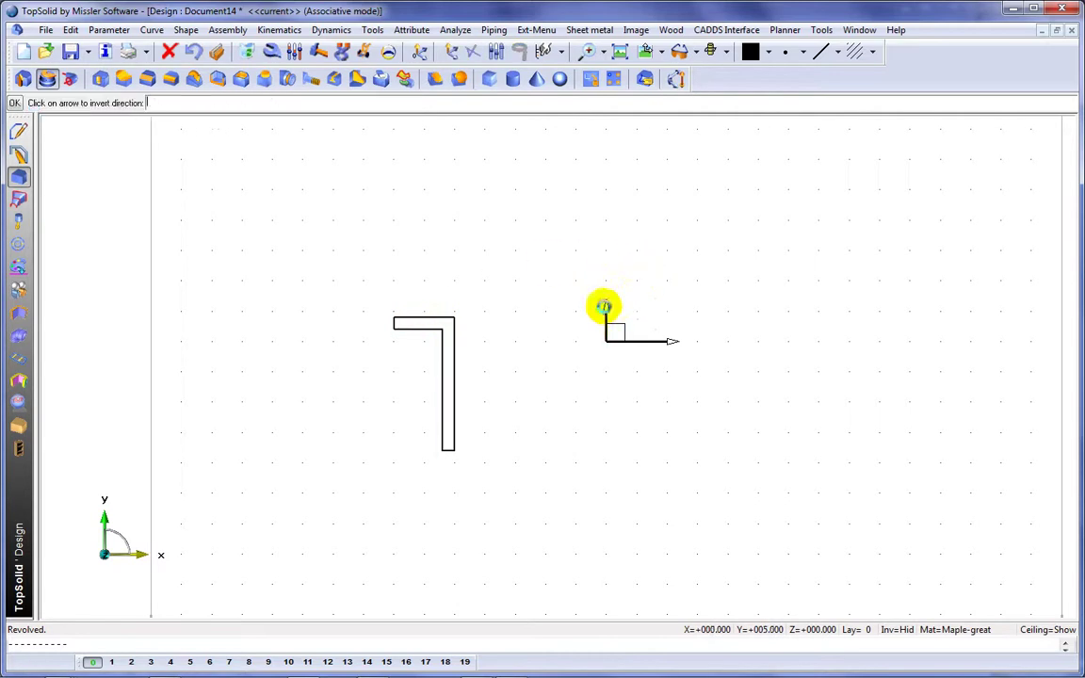
left_click(557, 300)
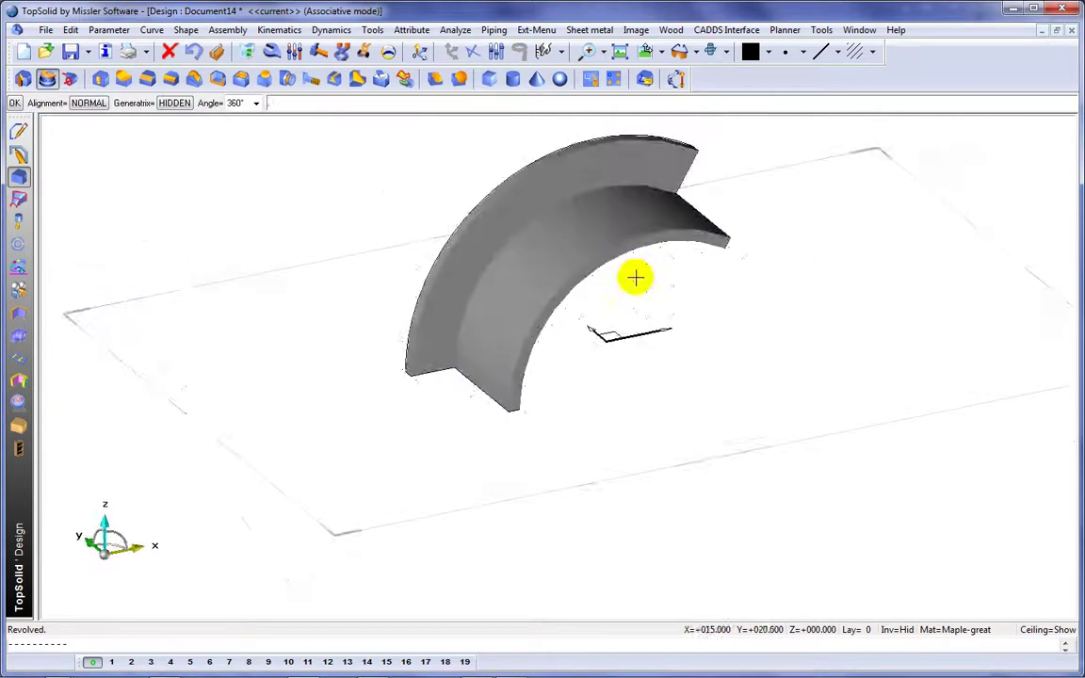
left_click(593, 274)
mouse_move(593, 274)
middle_mouse_down()
mouse_move(565, 188)
mouse_move(625, 205)
mouse_move(501, 266)
mouse_move(575, 264)
middle_mouse_up()
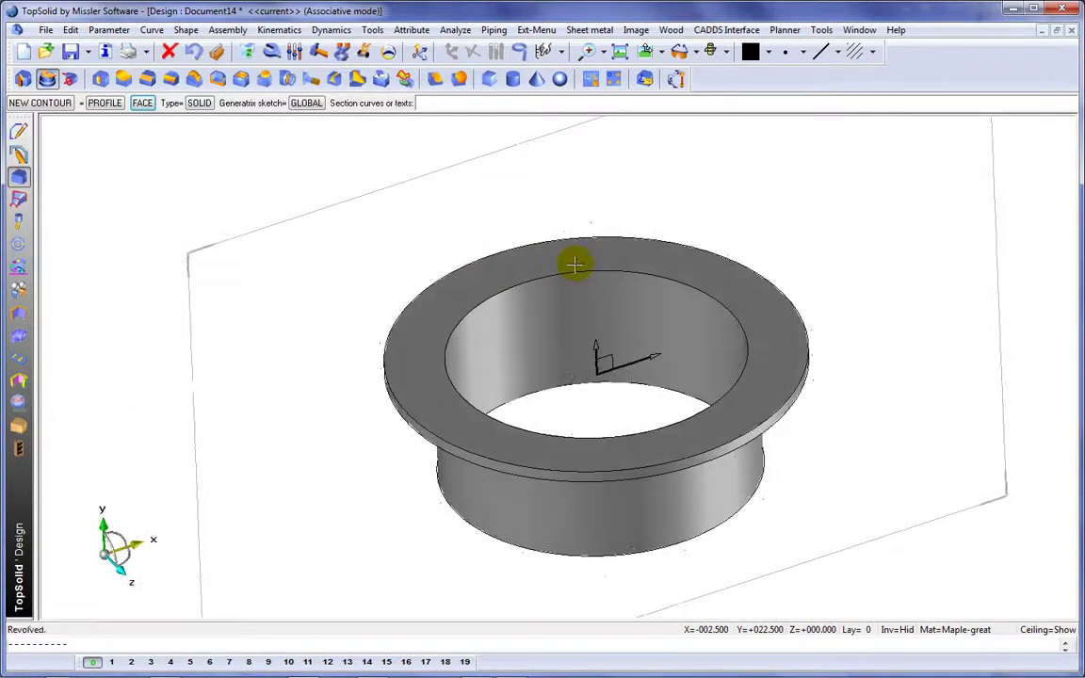
Step: Chamfer the ring's outer top, inner top and bottom edges by 1 mm
left_click(149, 79)
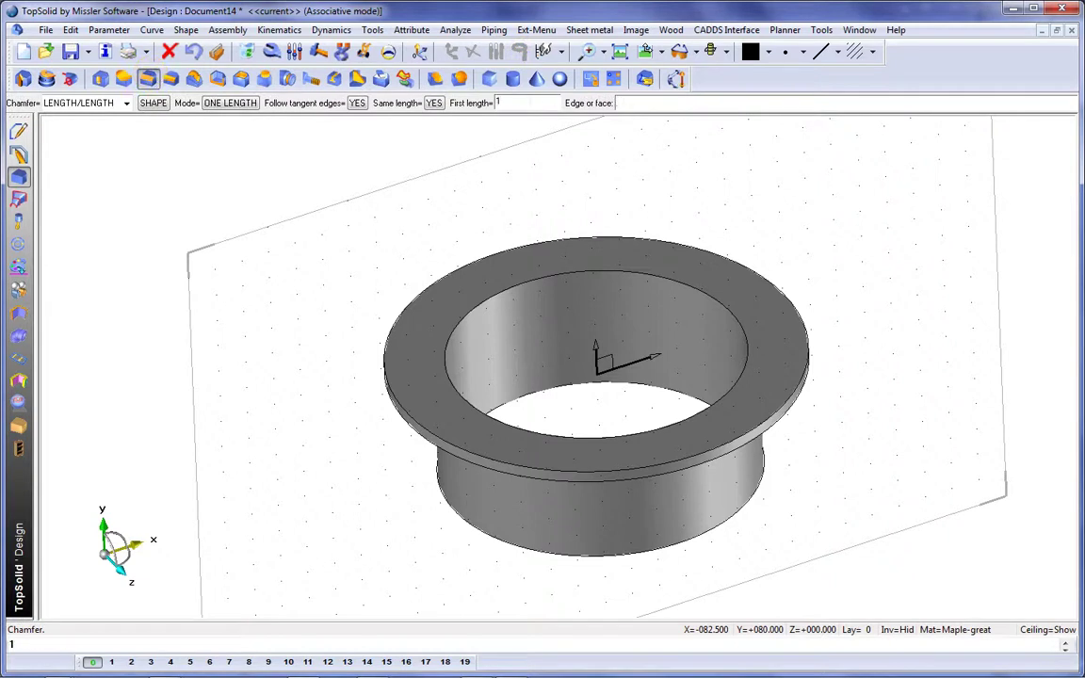
left_click(412, 410)
left_click(449, 382)
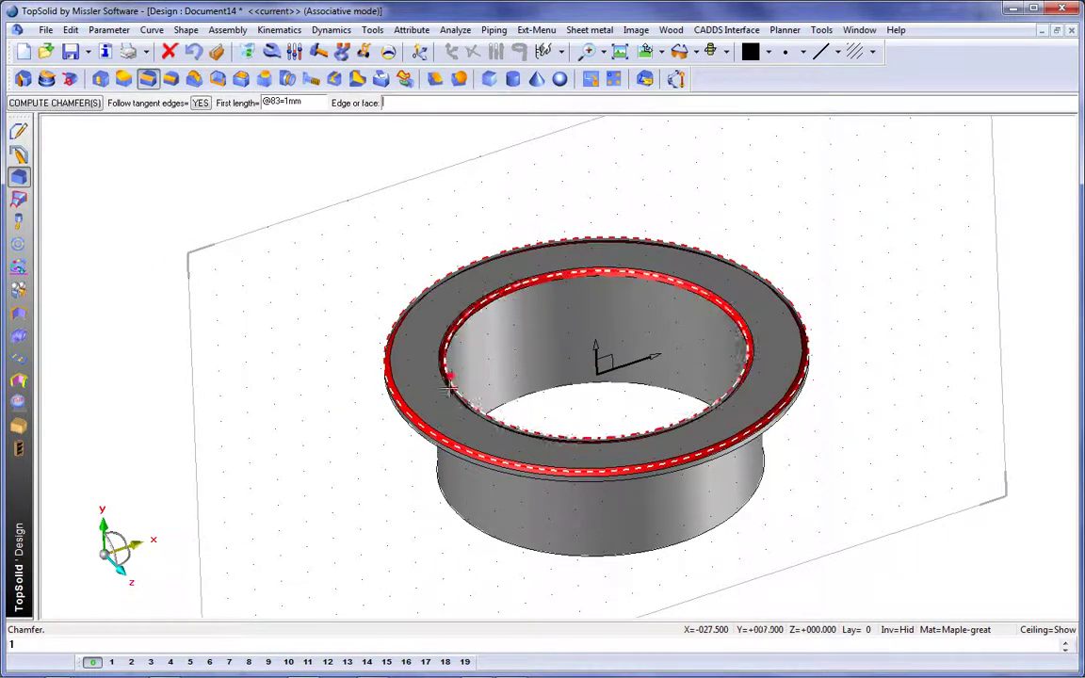
left_click(453, 516)
left_click(363, 501)
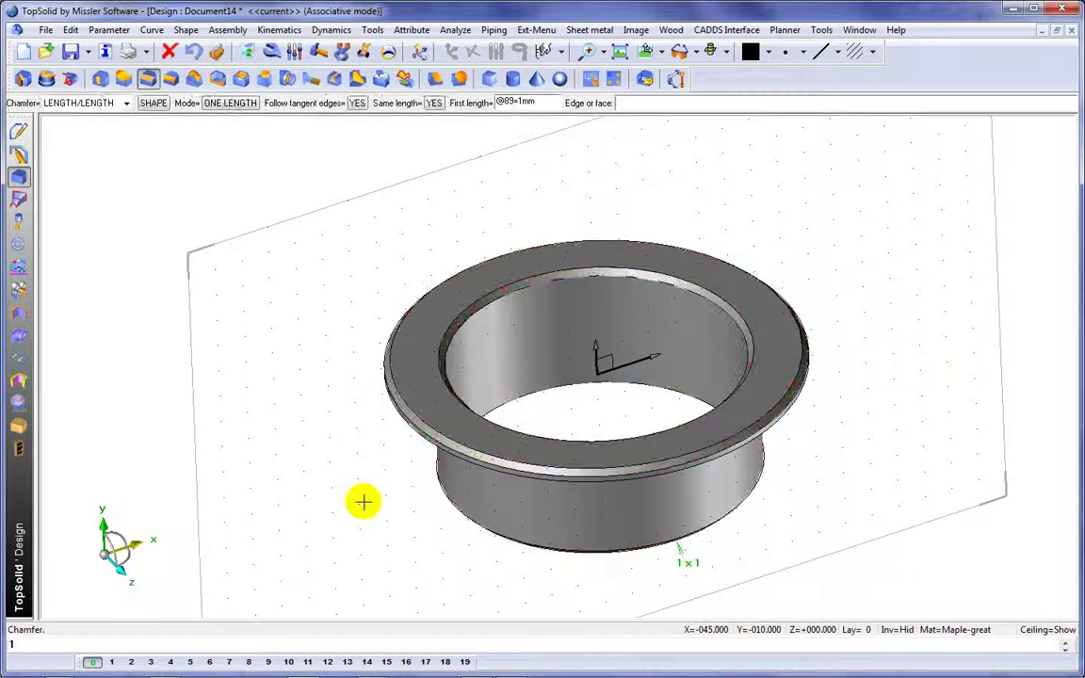
Step: Define the ring as a part named 'Cable Connection' with reference 10001
left_click(19, 243)
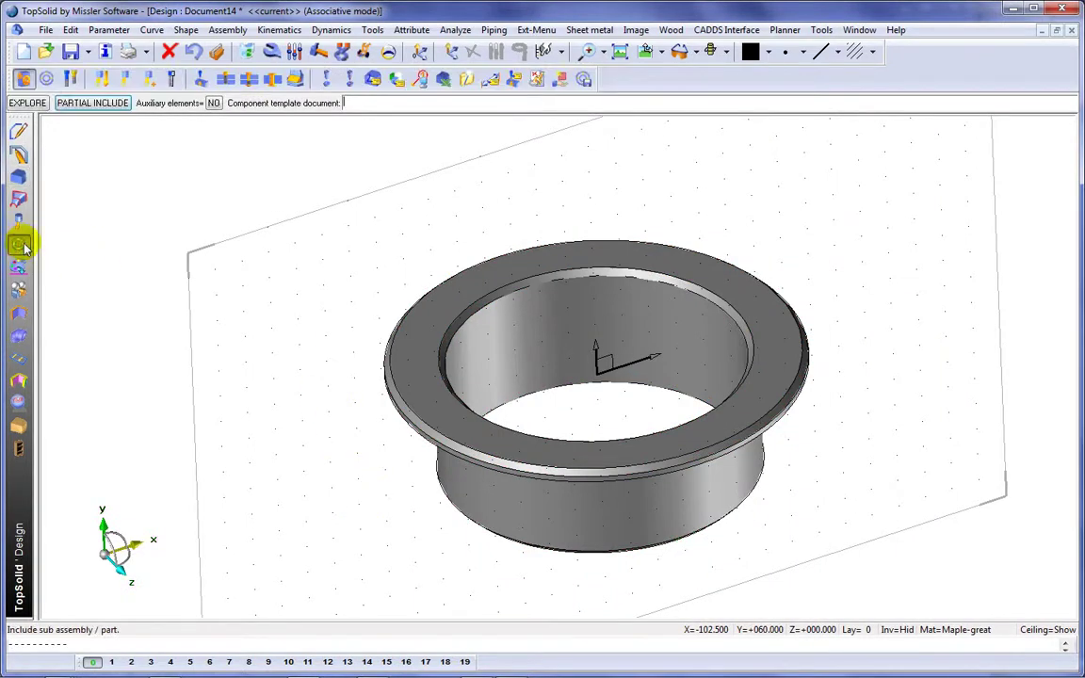
left_click(369, 81)
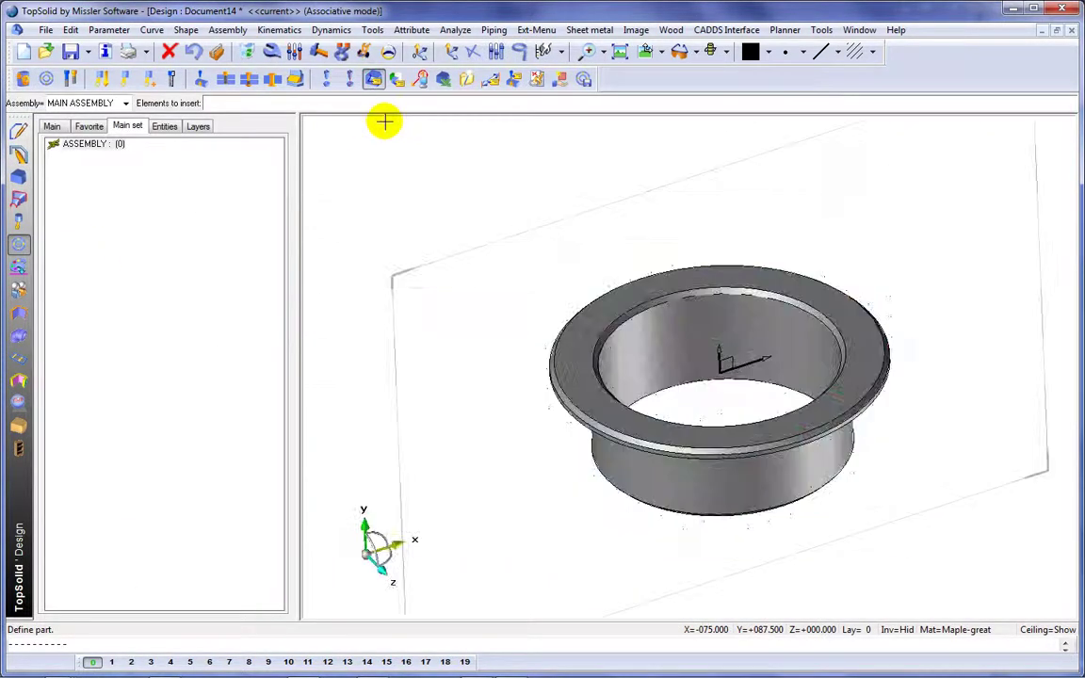
left_click(591, 317)
left_click(594, 323)
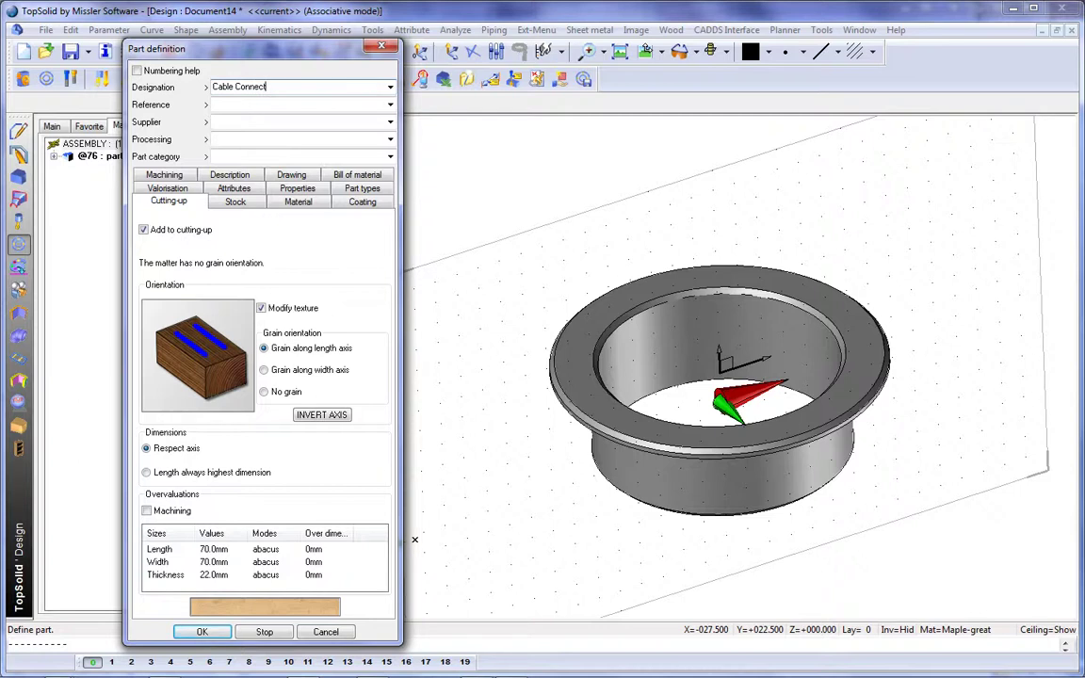
left_click(593, 323)
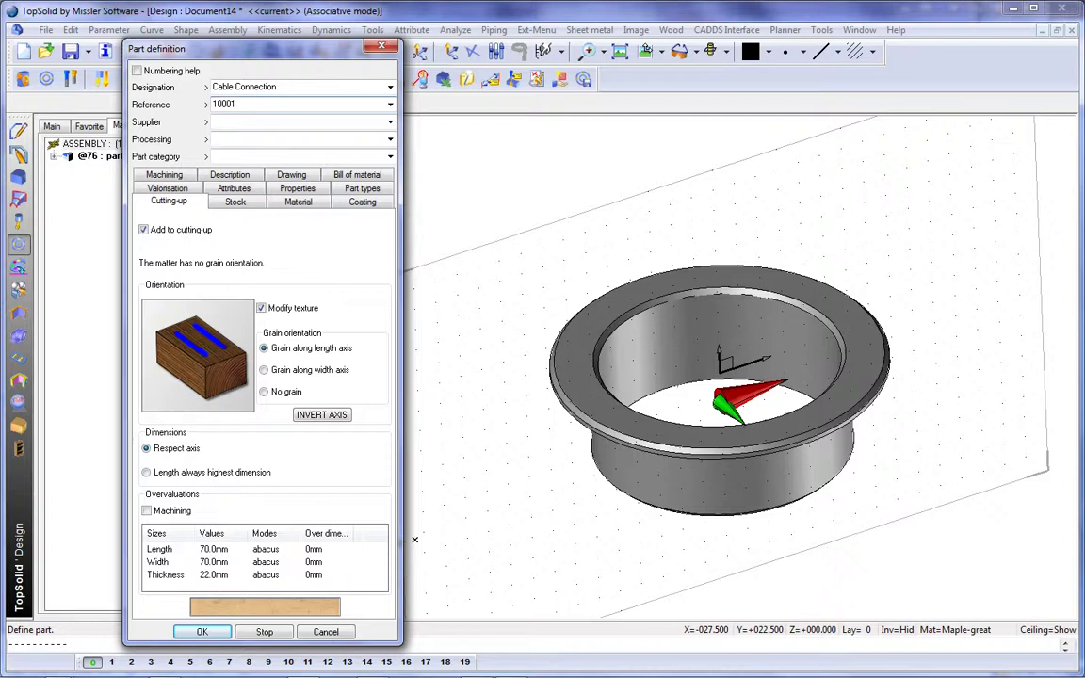
Step: Set the part's material to thermoplastic polyvinyle chloride (rigid) PVC U
left_click(297, 202)
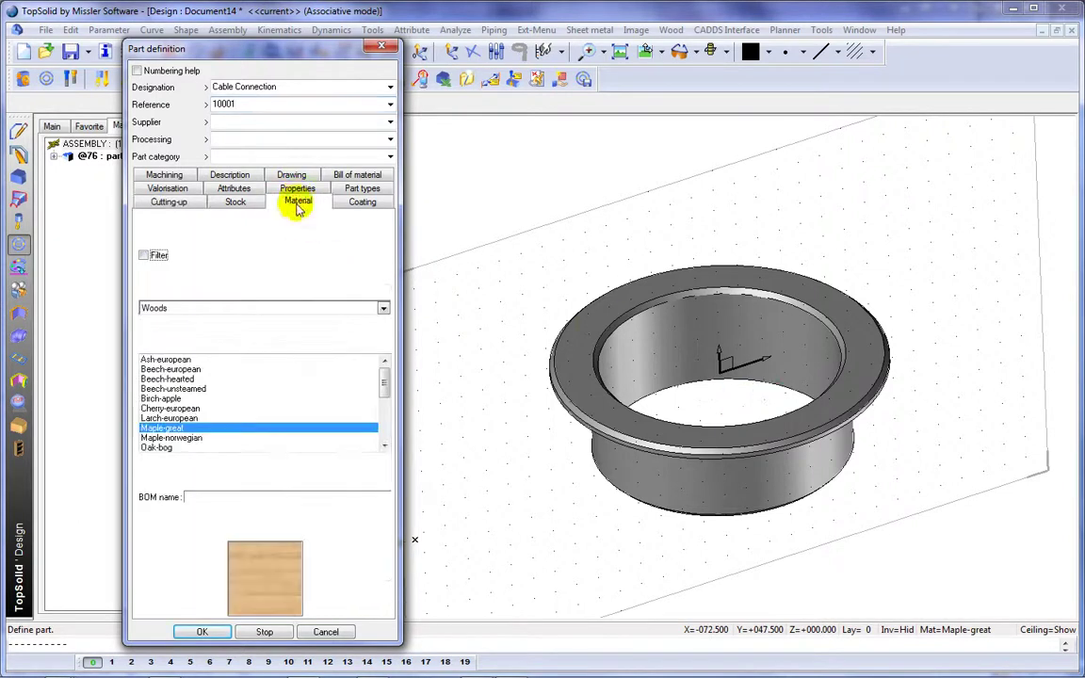
left_click(232, 309)
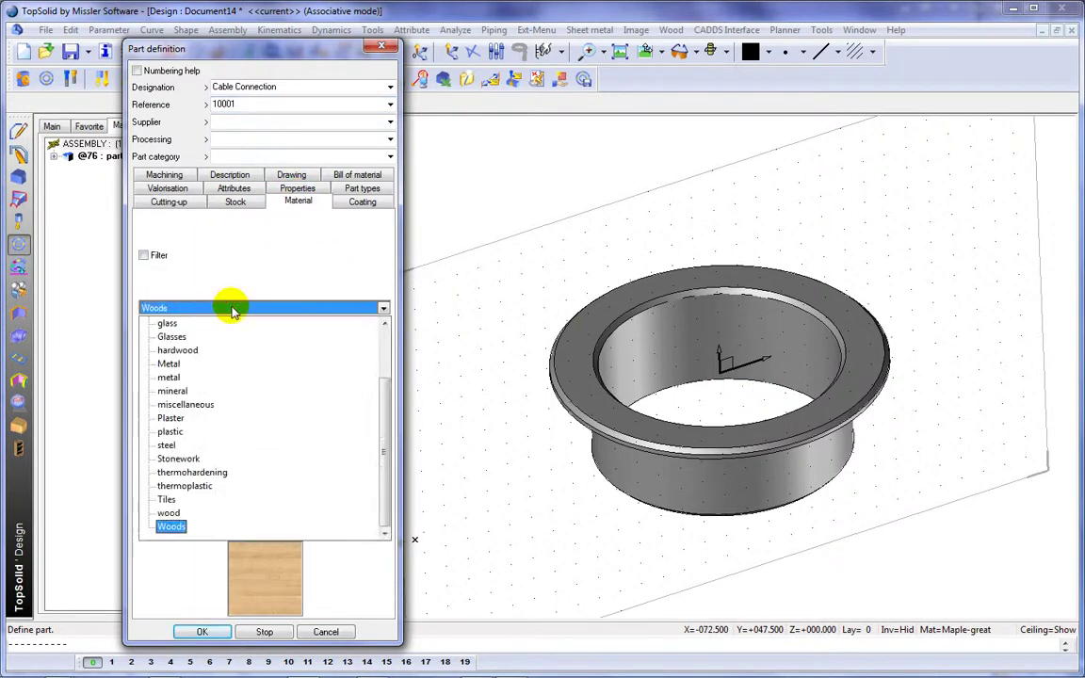
left_click(194, 486)
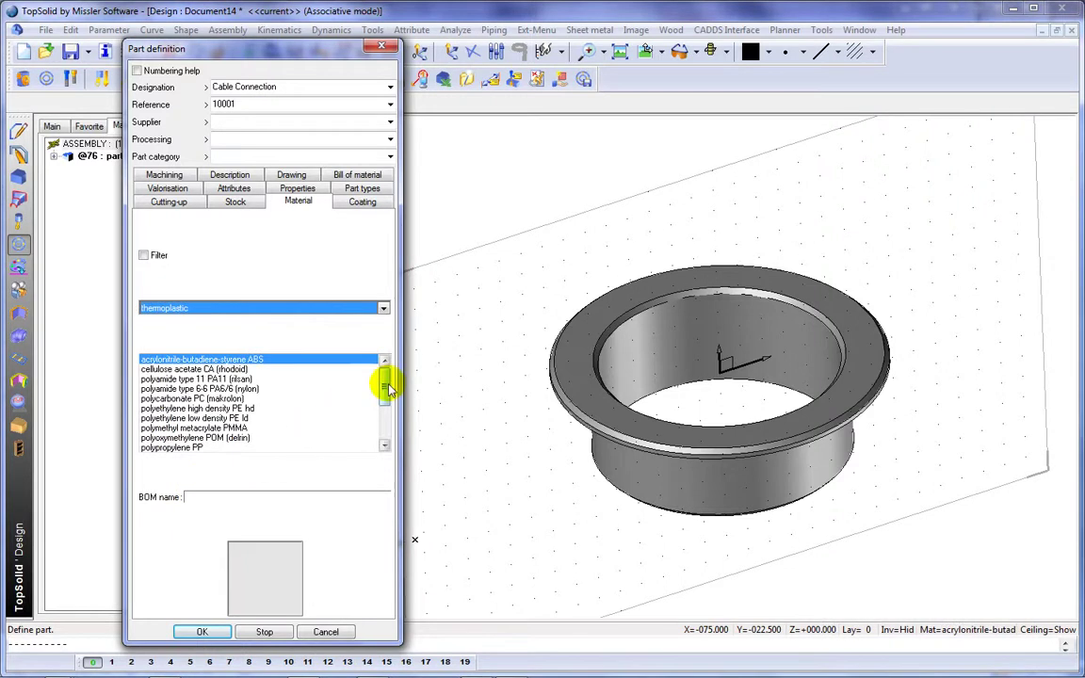
left_click_drag(386, 383, 381, 417)
left_click(237, 419)
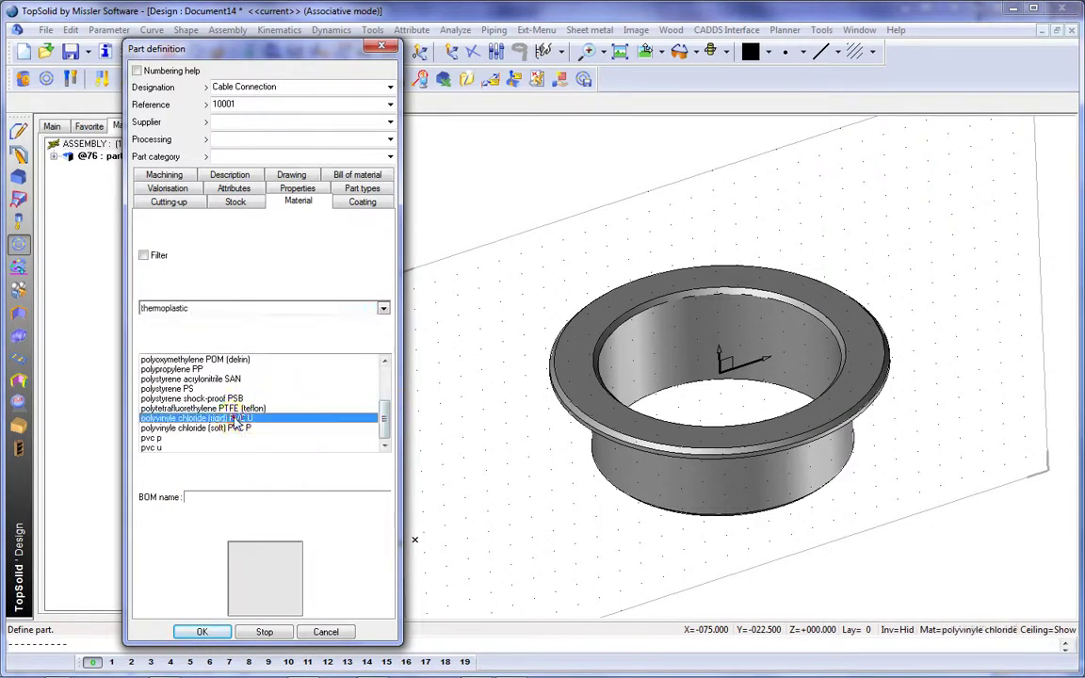
Step: Confirm the Cable Connection part definition and apply a texture projection to the ring
left_click(202, 631)
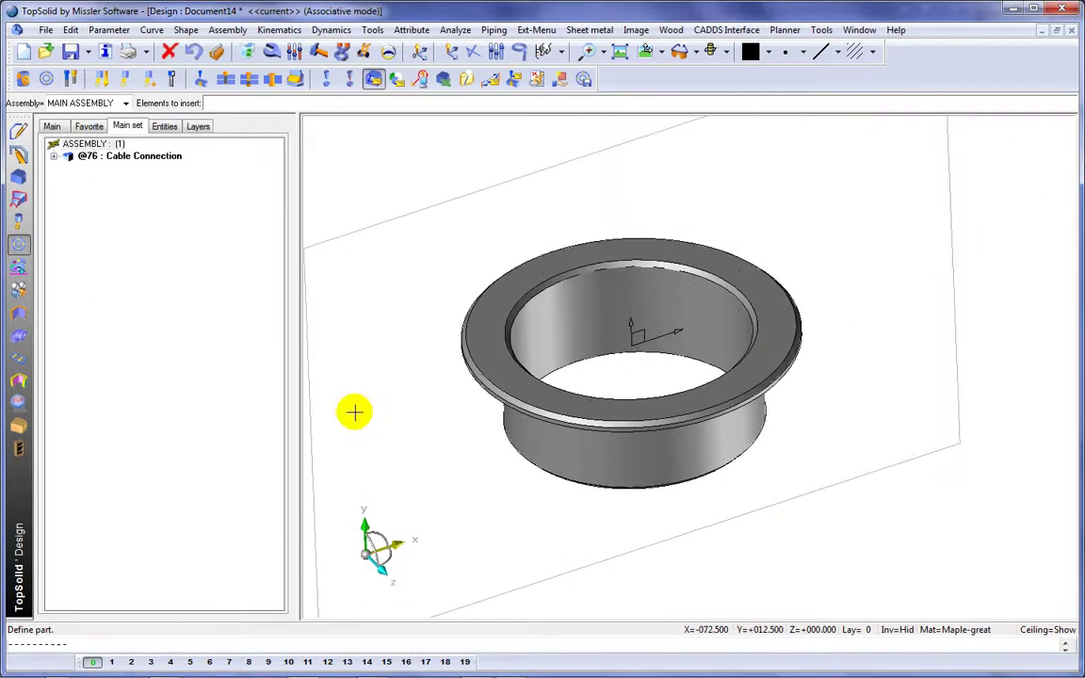
left_click(727, 52)
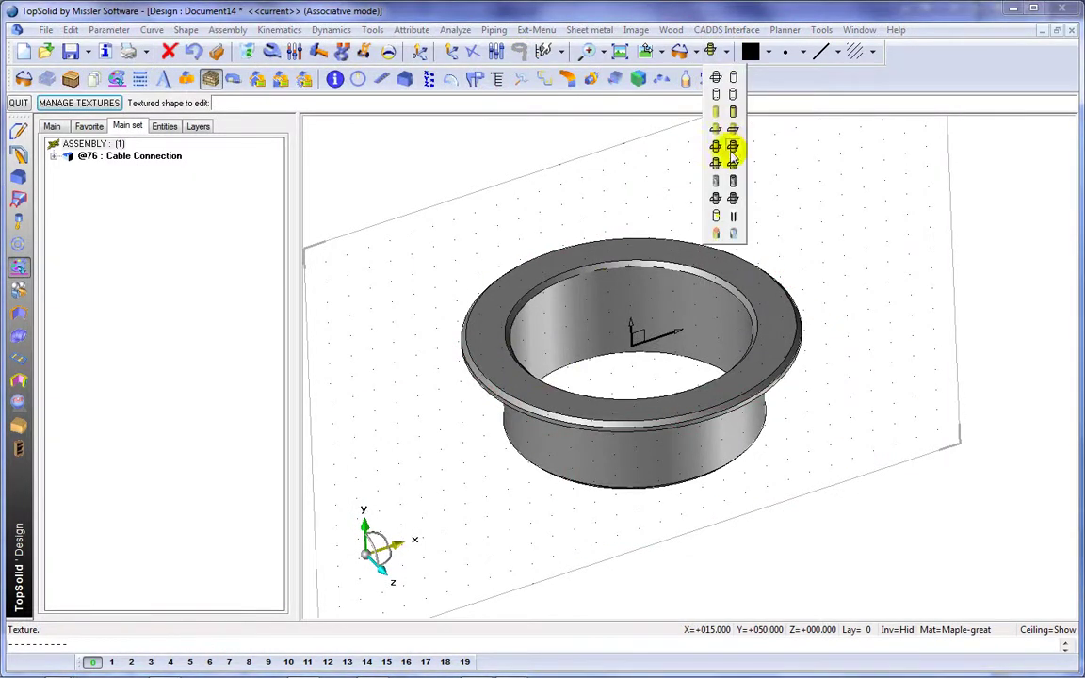
left_click(733, 175)
left_click(607, 240)
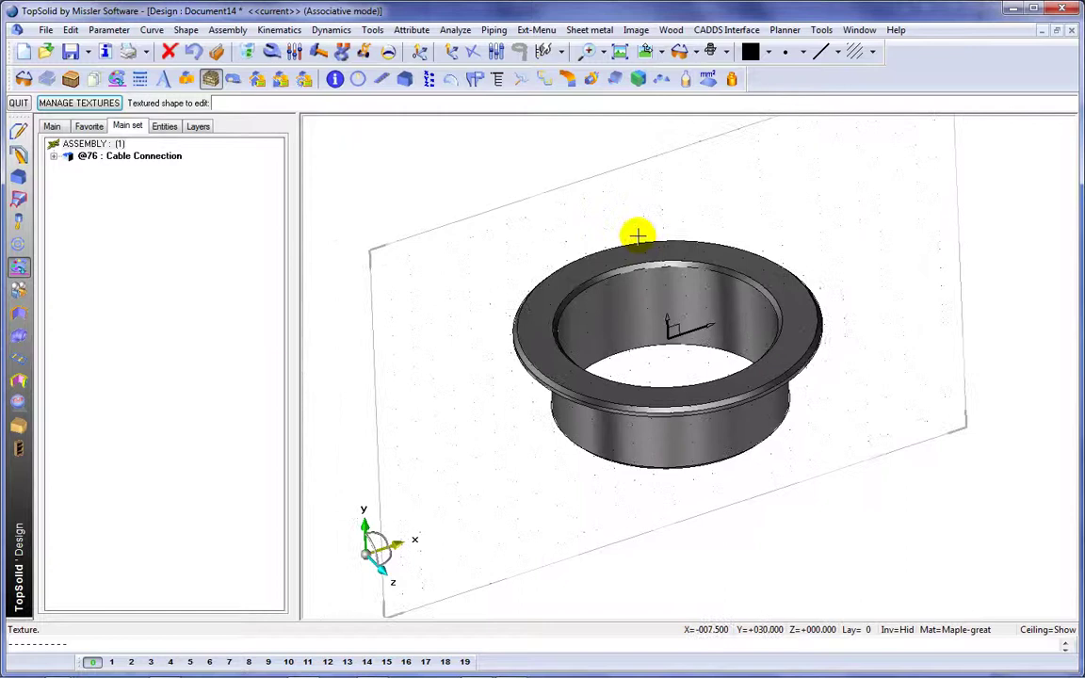
Step: Sketch a rectangle around the ring in front view, made symmetric about the Y axis
left_click(19, 154)
left_click(23, 80)
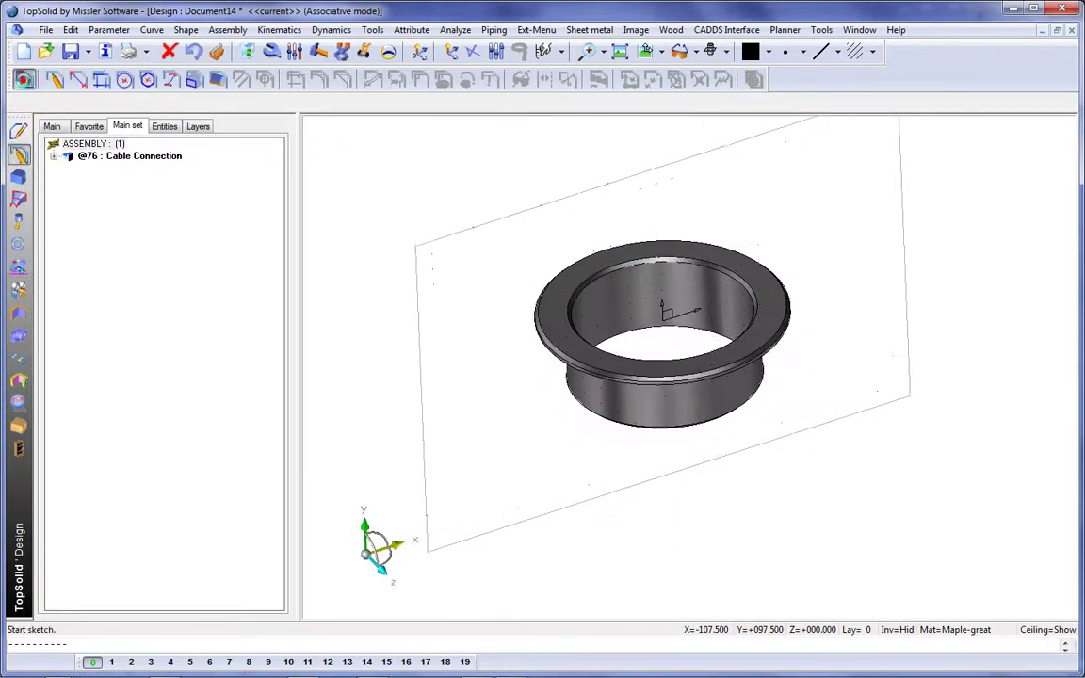
left_click(57, 79)
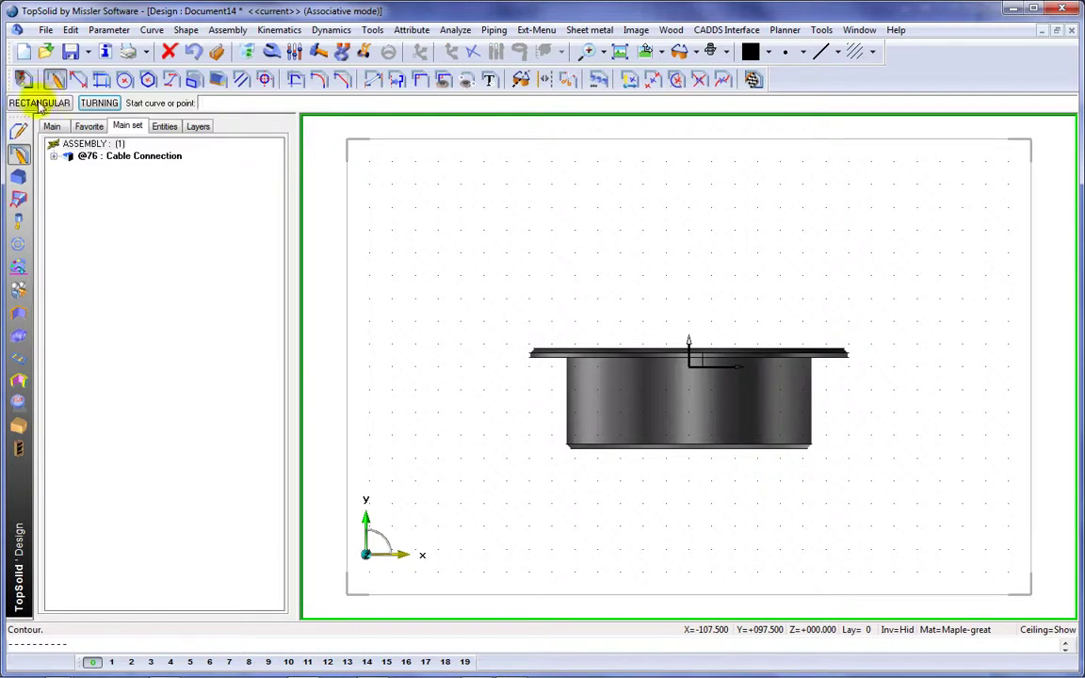
left_click(34, 101)
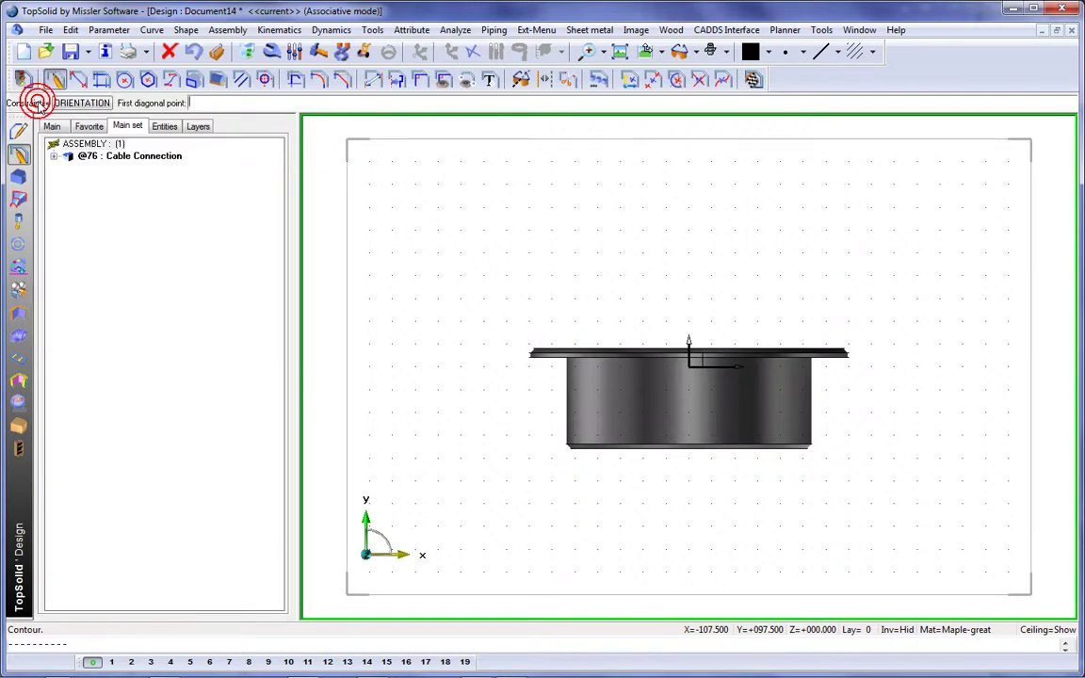
left_click(324, 356)
left_click(1043, 526)
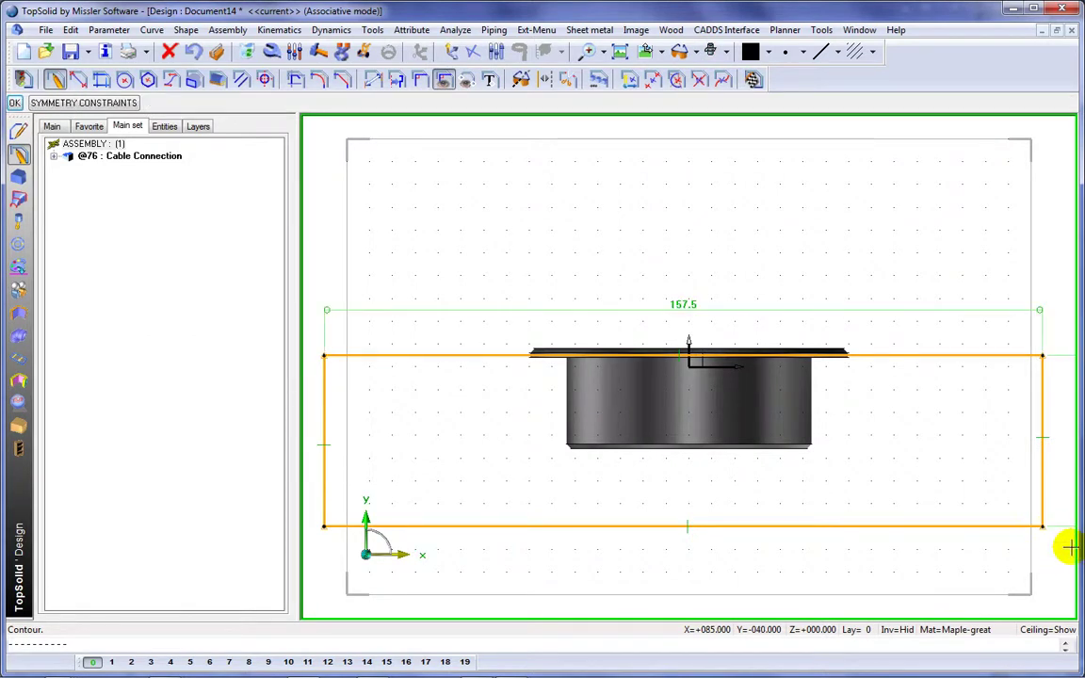
right_click(899, 494)
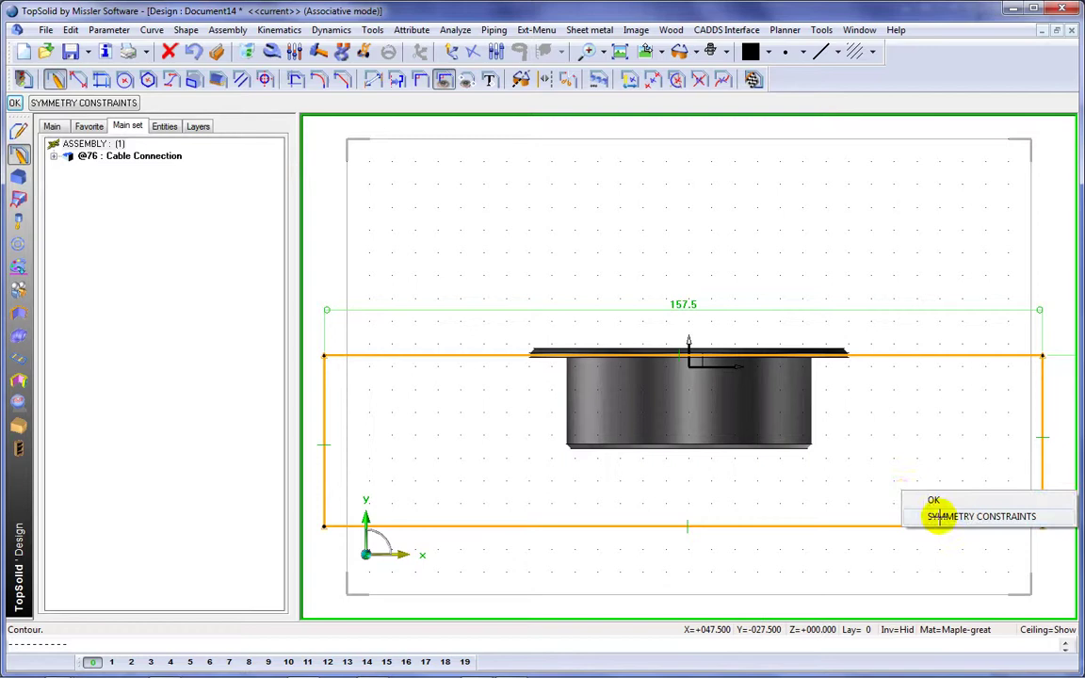
left_click(939, 516)
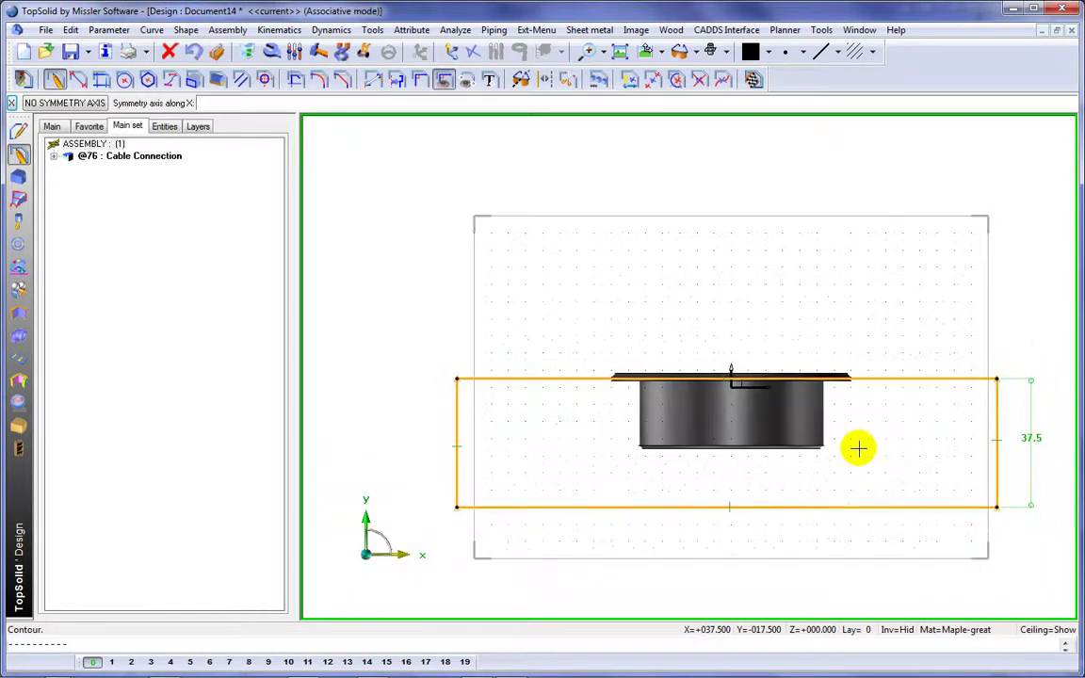
right_click(859, 448)
left_click(900, 479)
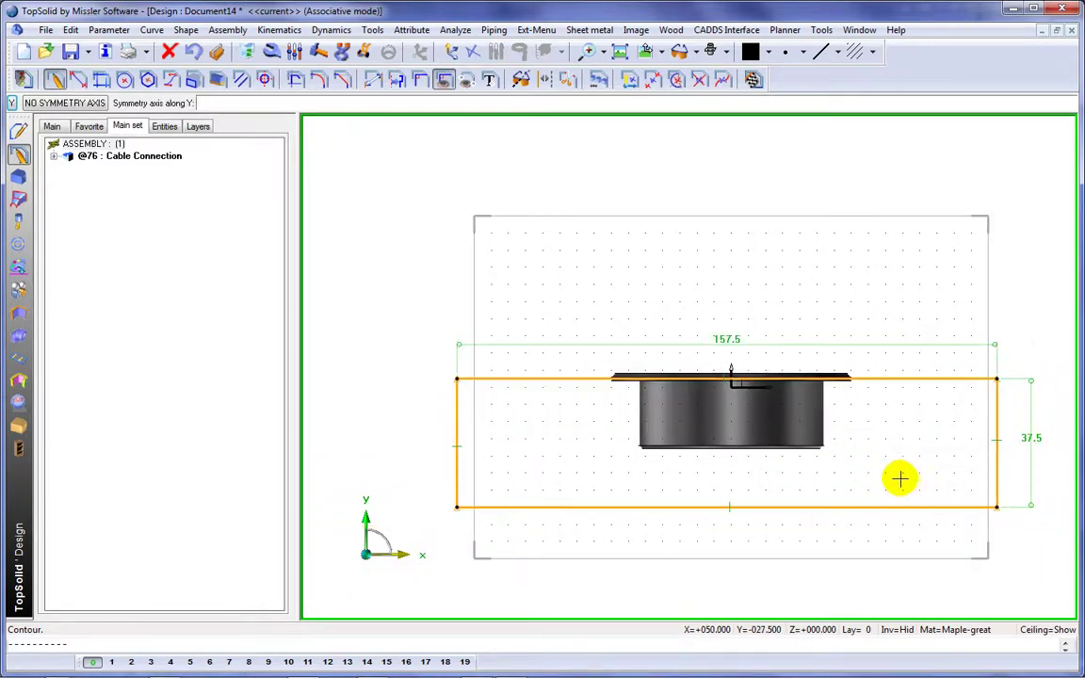
left_click(899, 479)
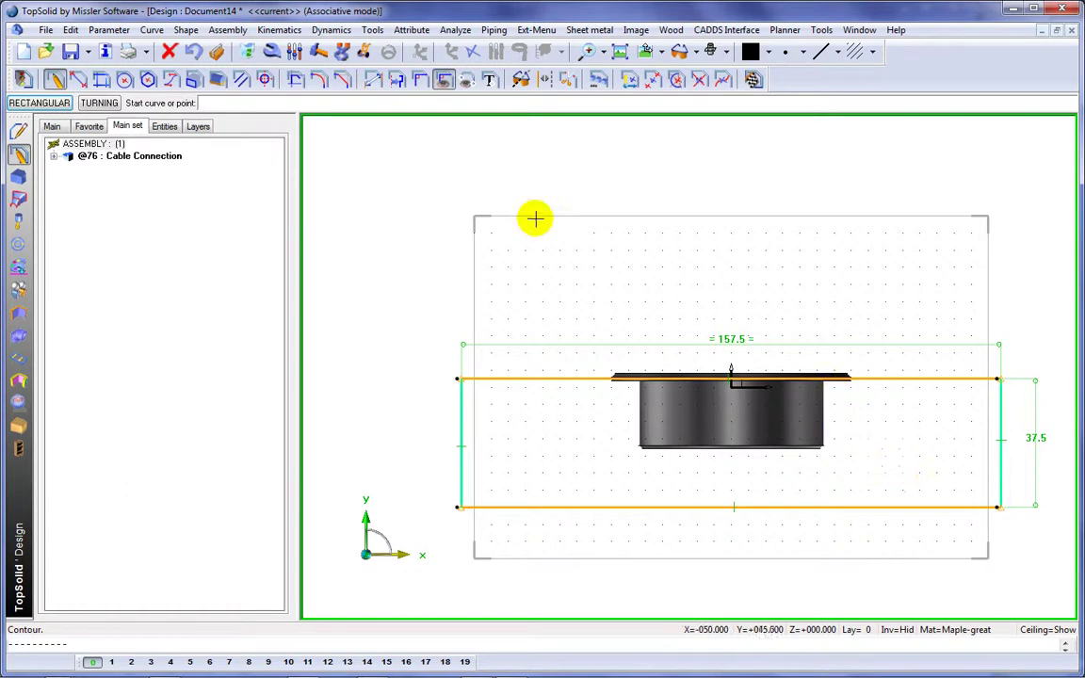
Step: Set the rectangle's offset from the ring's top to 0 and its height from 37.5 to 22
left_click(373, 79)
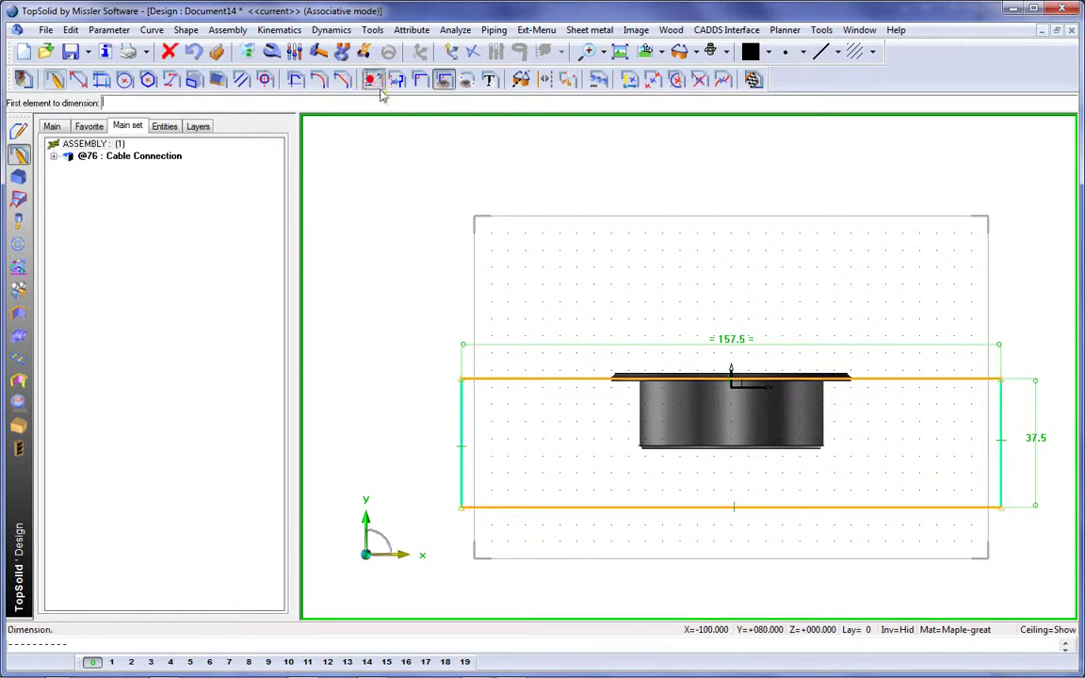
left_click(920, 379)
left_click(770, 381)
left_click(919, 406)
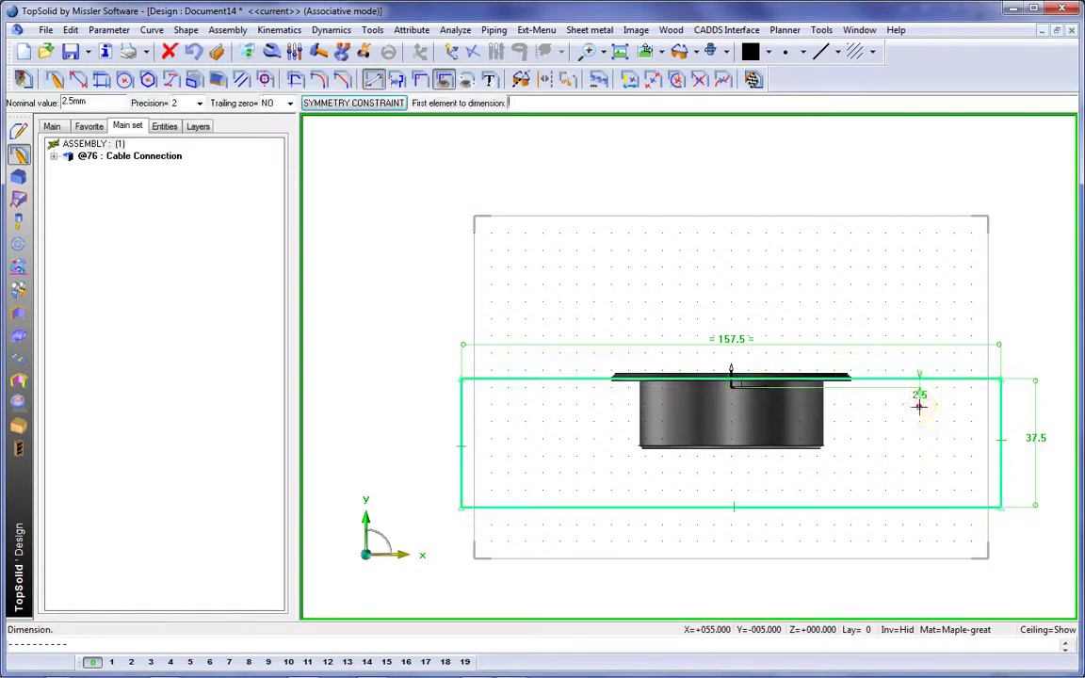
type("0")
key("Return")
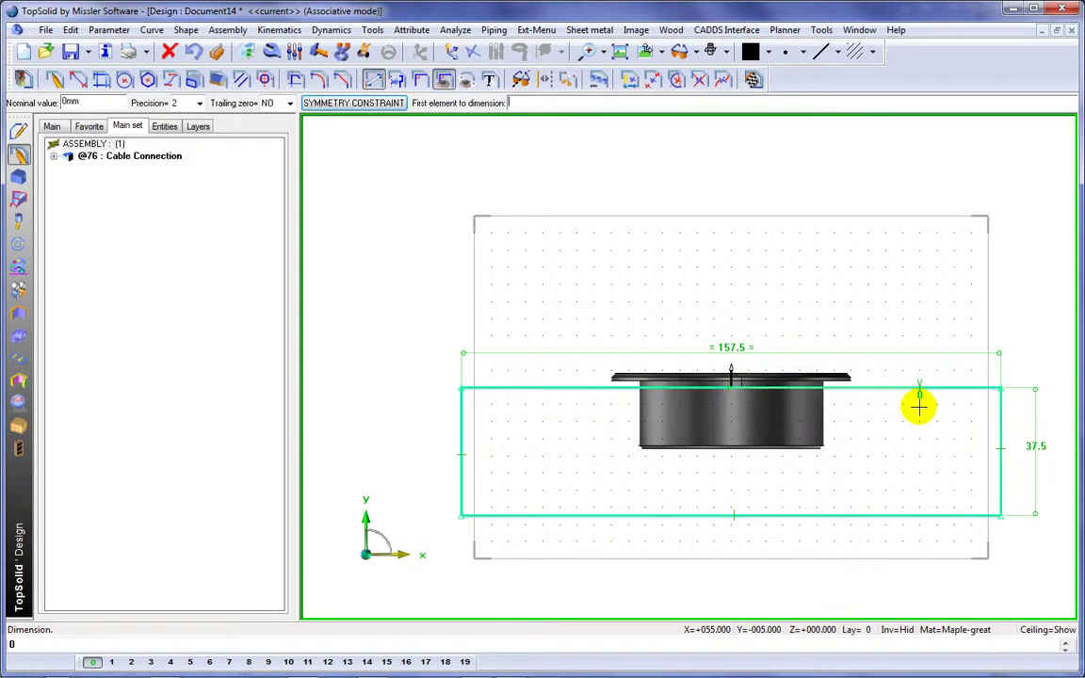
left_click(1036, 459)
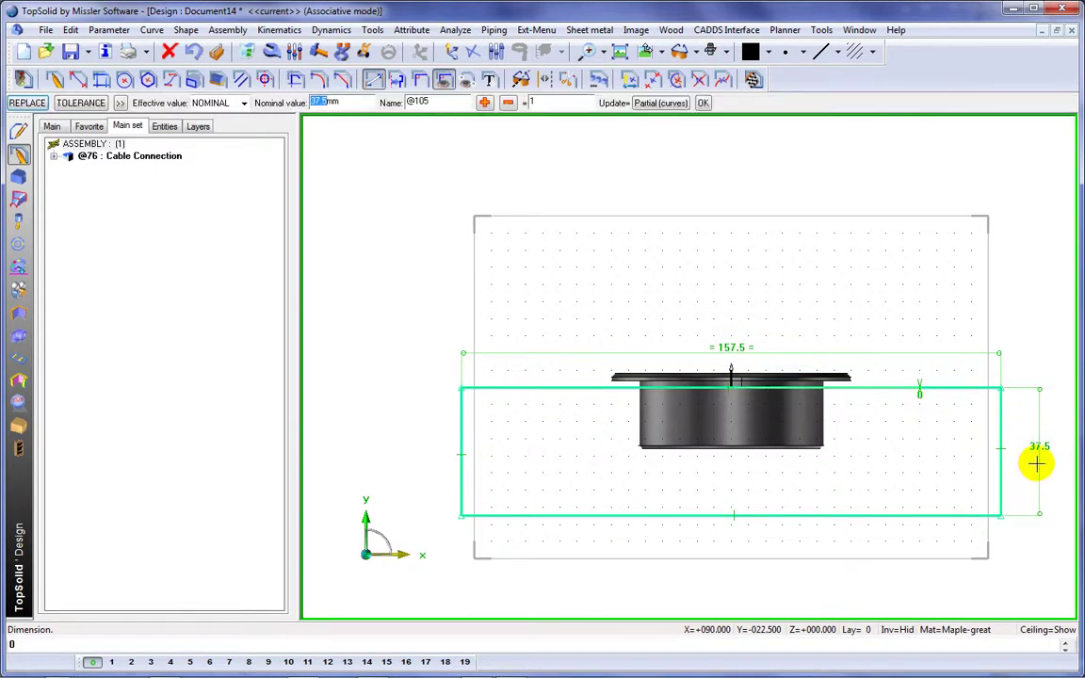
type("22")
key("Return")
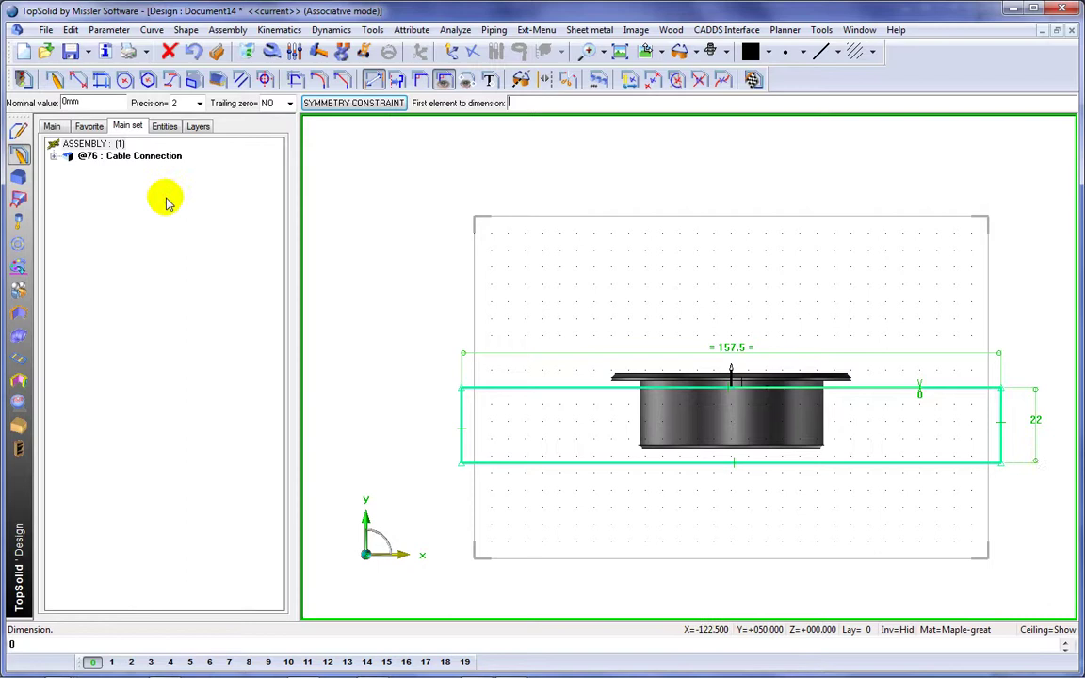
Step: Extrude the section rectangle to a height of 120 mm and view the result from the front
left_click(19, 176)
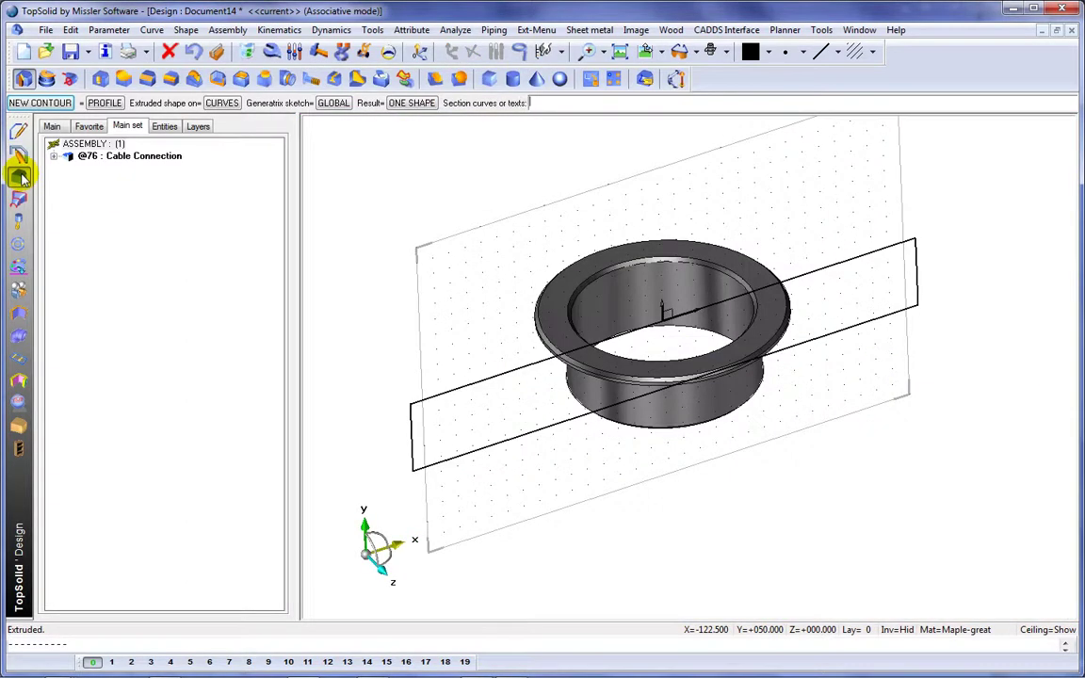
left_click(477, 380)
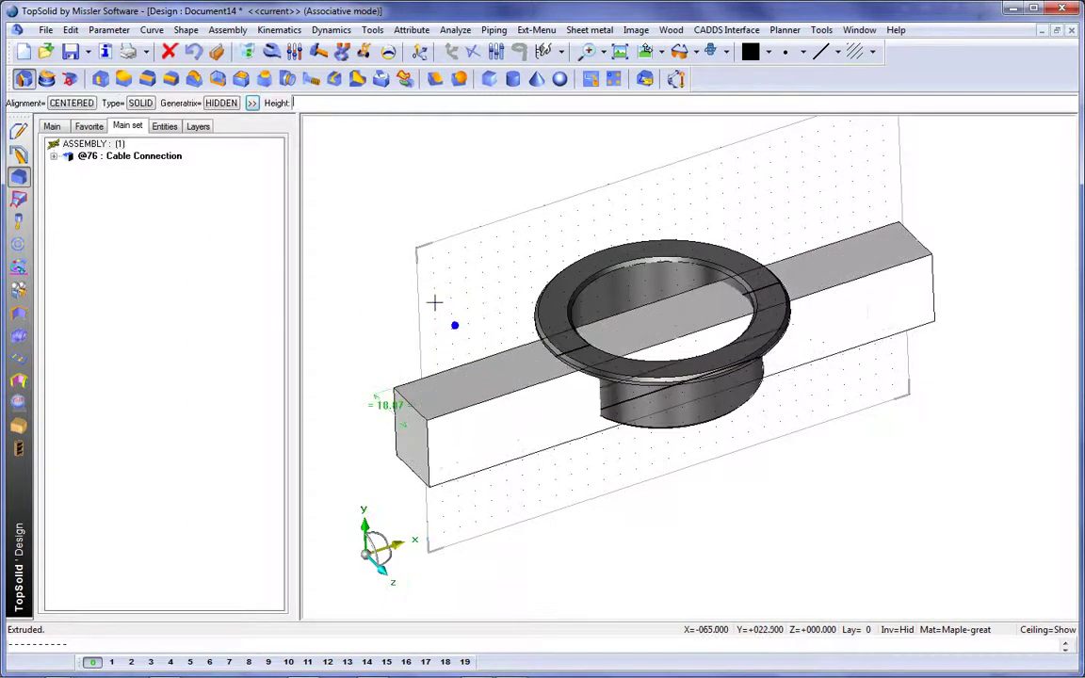
left_click(366, 216)
type("12")
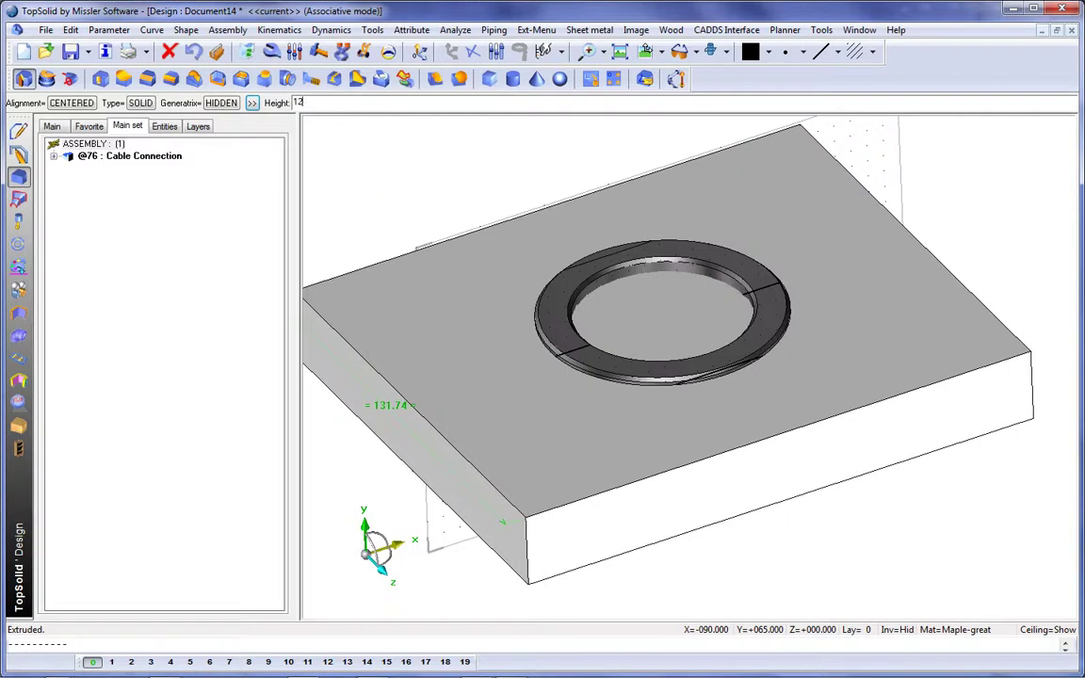
type("0")
key("Return")
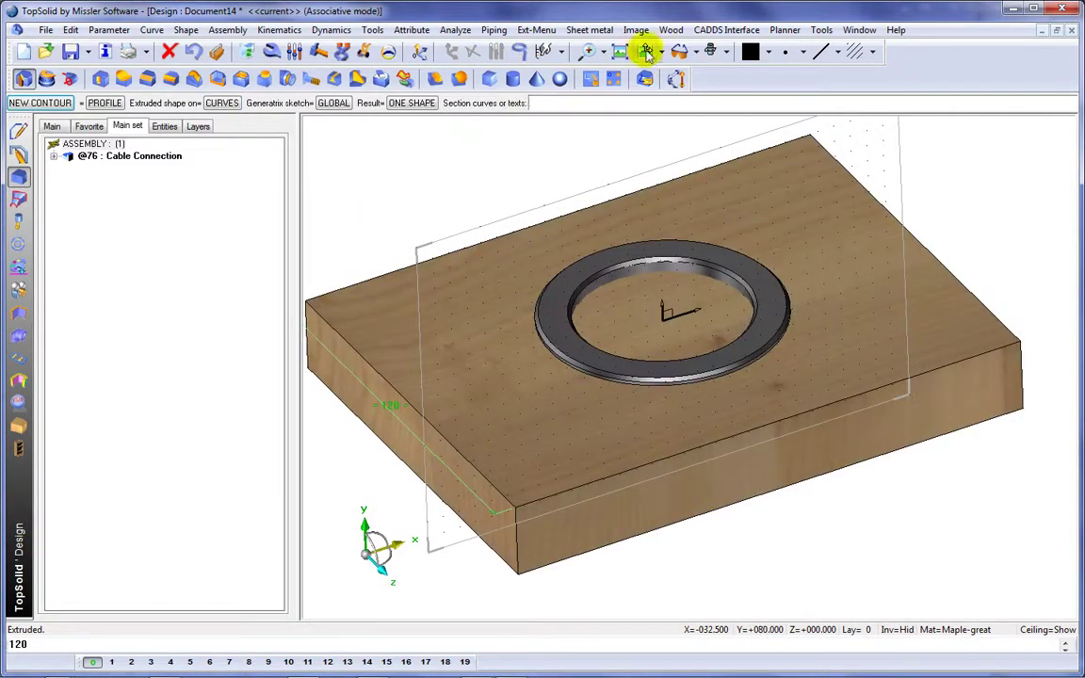
left_click(647, 53)
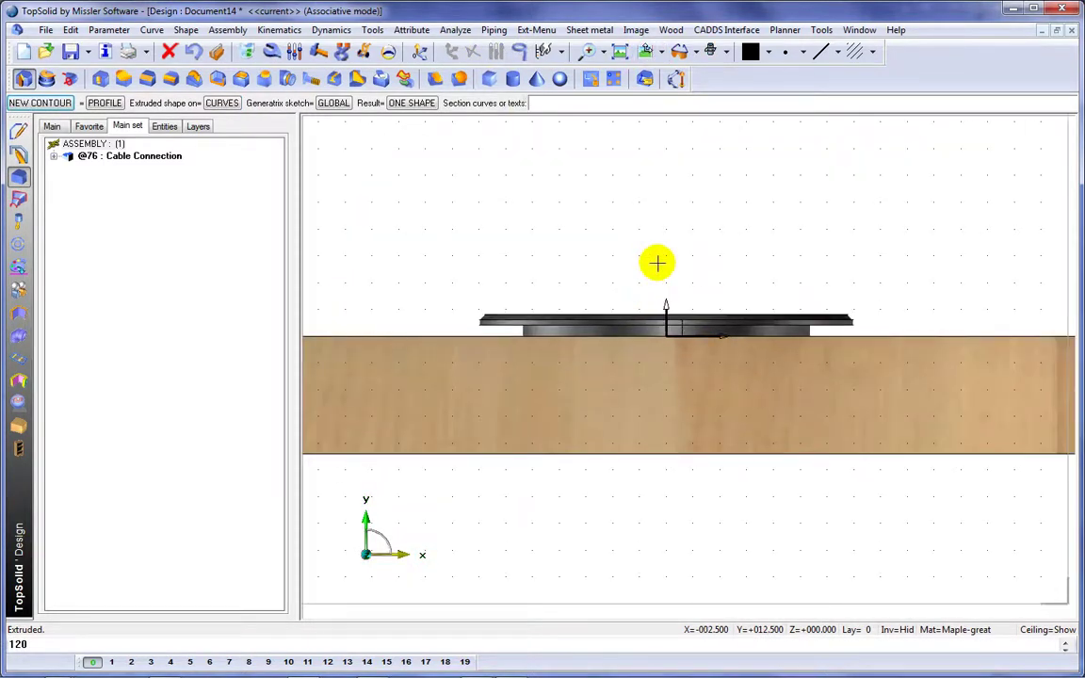
Step: Reveal the cable connection's driving dimensions and change the flange's 5 mm offset to 0
left_click(658, 263)
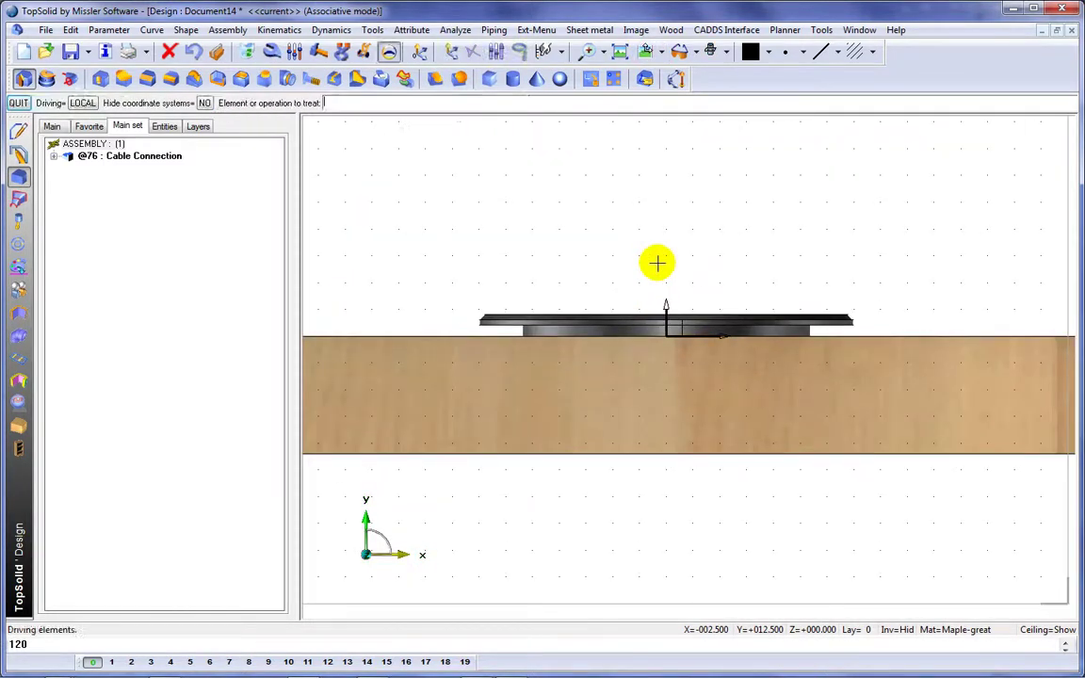
left_click(393, 52)
left_click(562, 332)
left_click(569, 332)
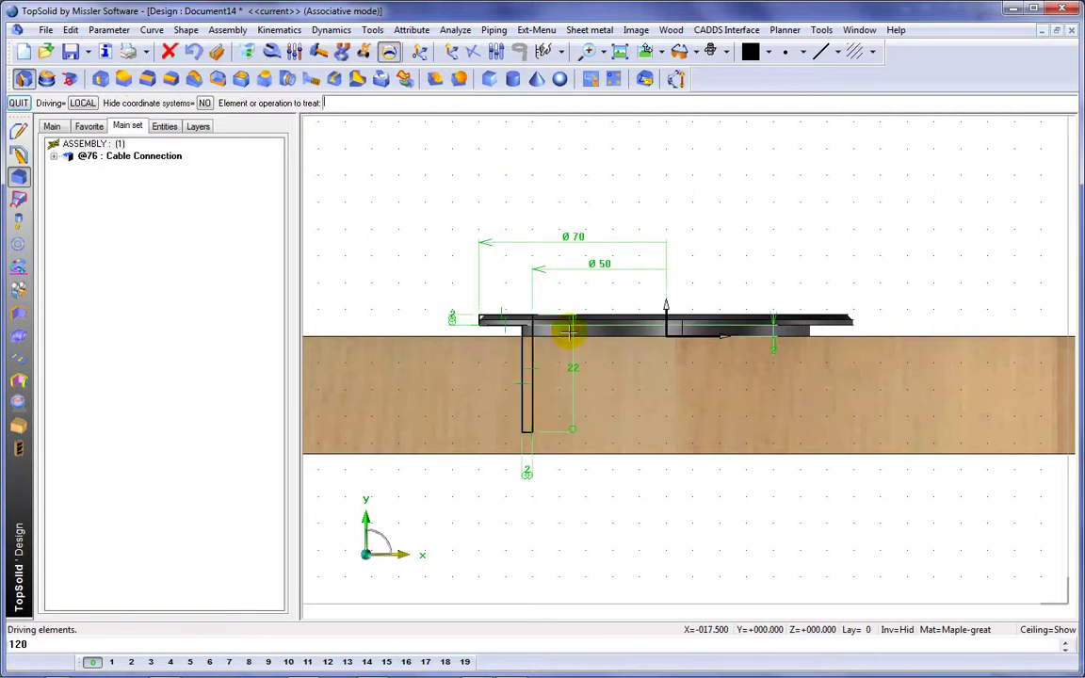
left_click(293, 51)
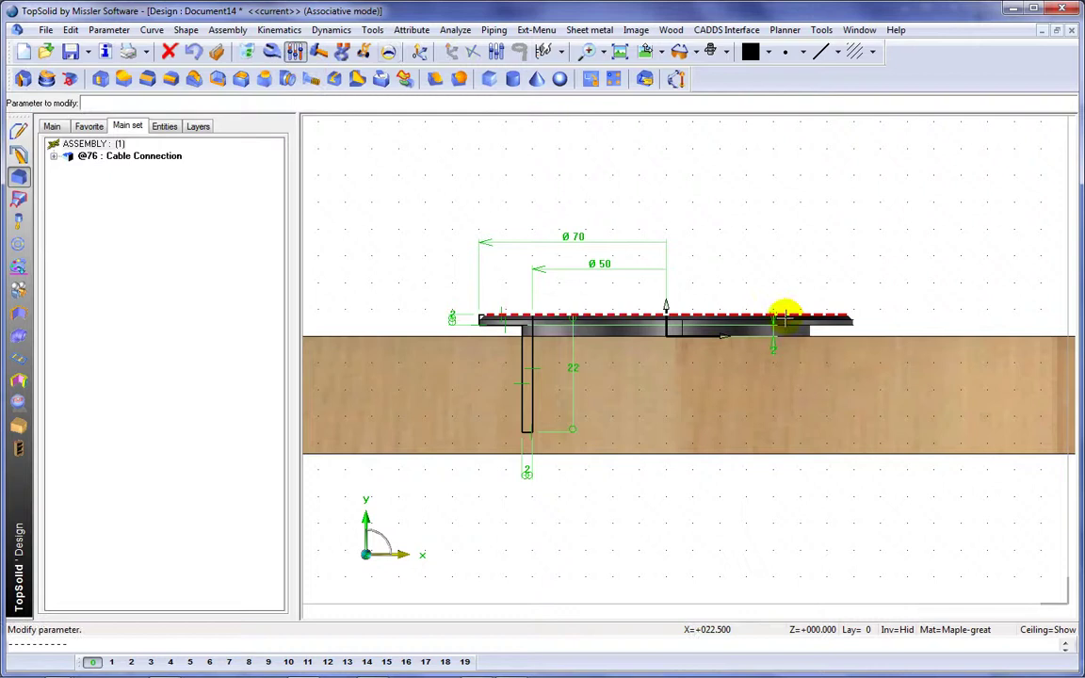
left_click(774, 350)
type("0")
key("Return")
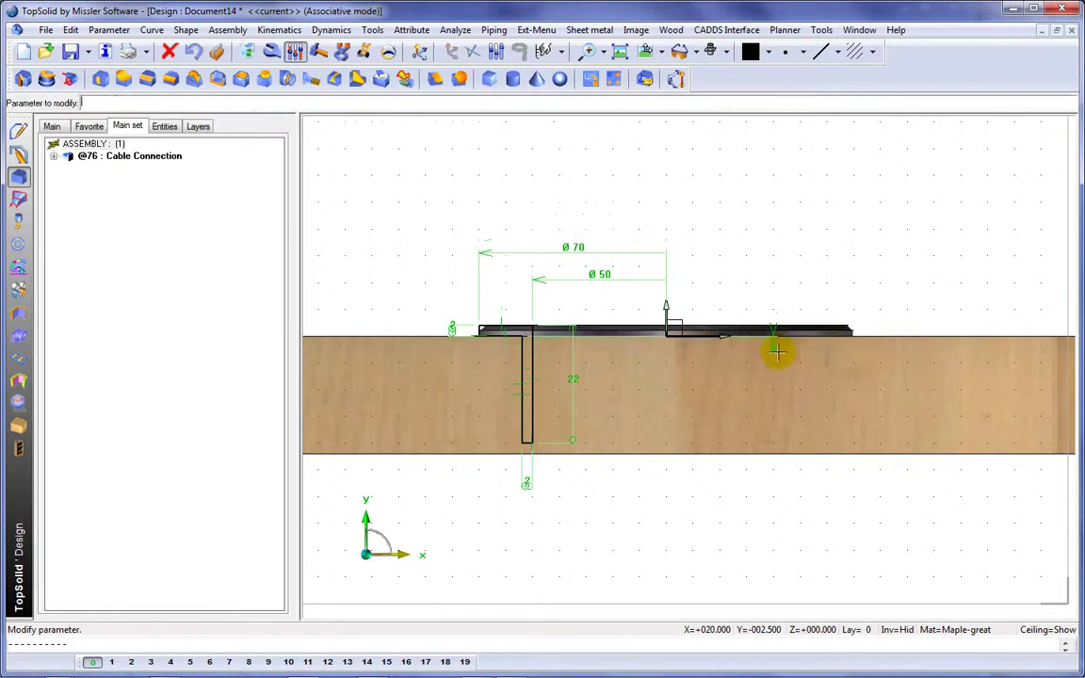
left_click(389, 52)
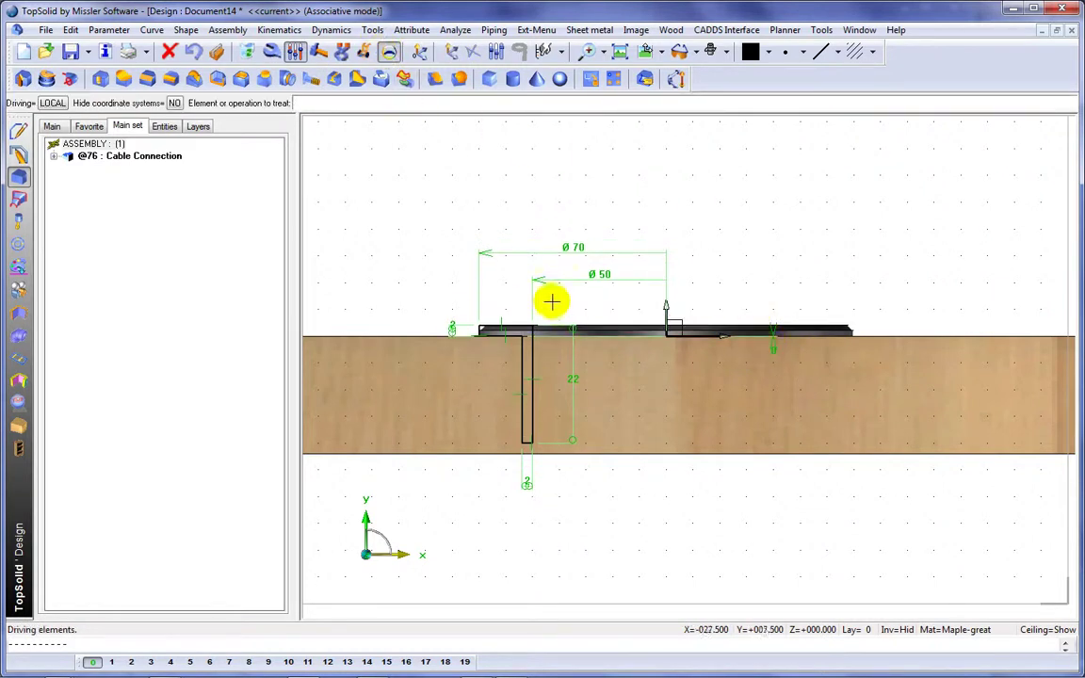
left_click(609, 334)
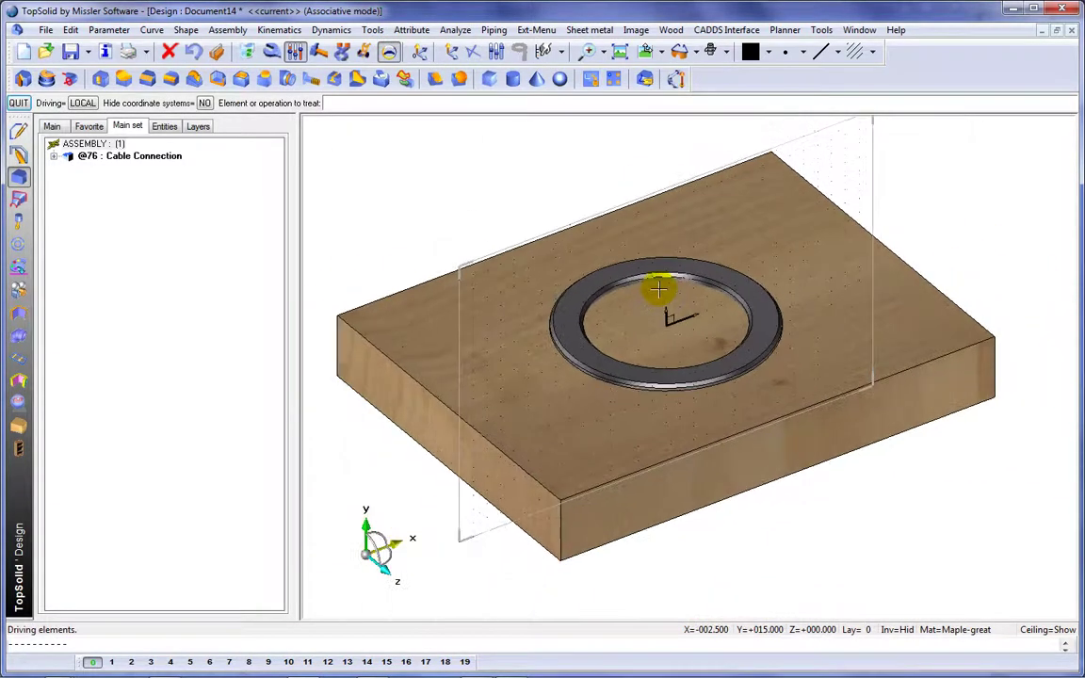
Step: Drill a 54 mm through-hole in the board's top face at the cable connection
left_click(101, 79)
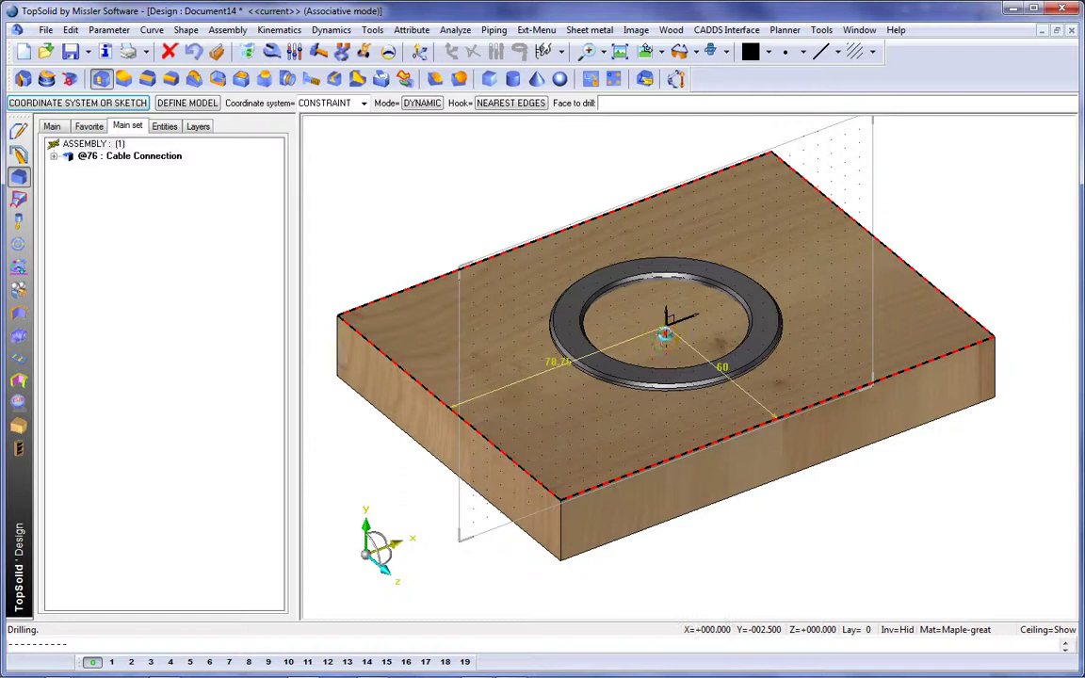
left_click(665, 336)
left_click(273, 259)
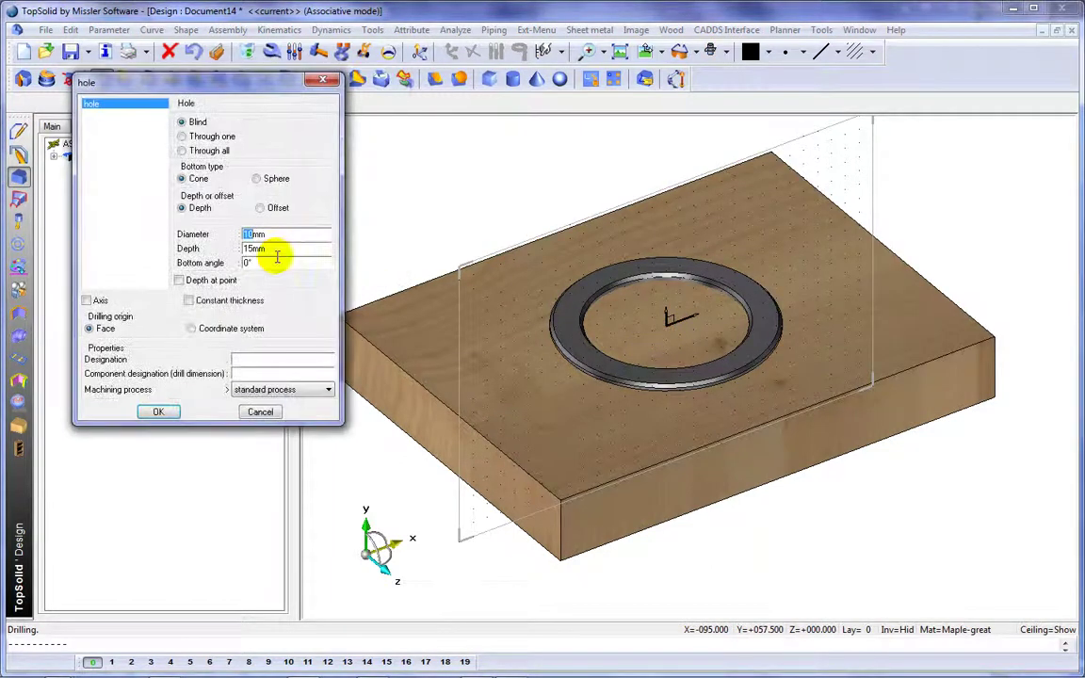
left_click(185, 137)
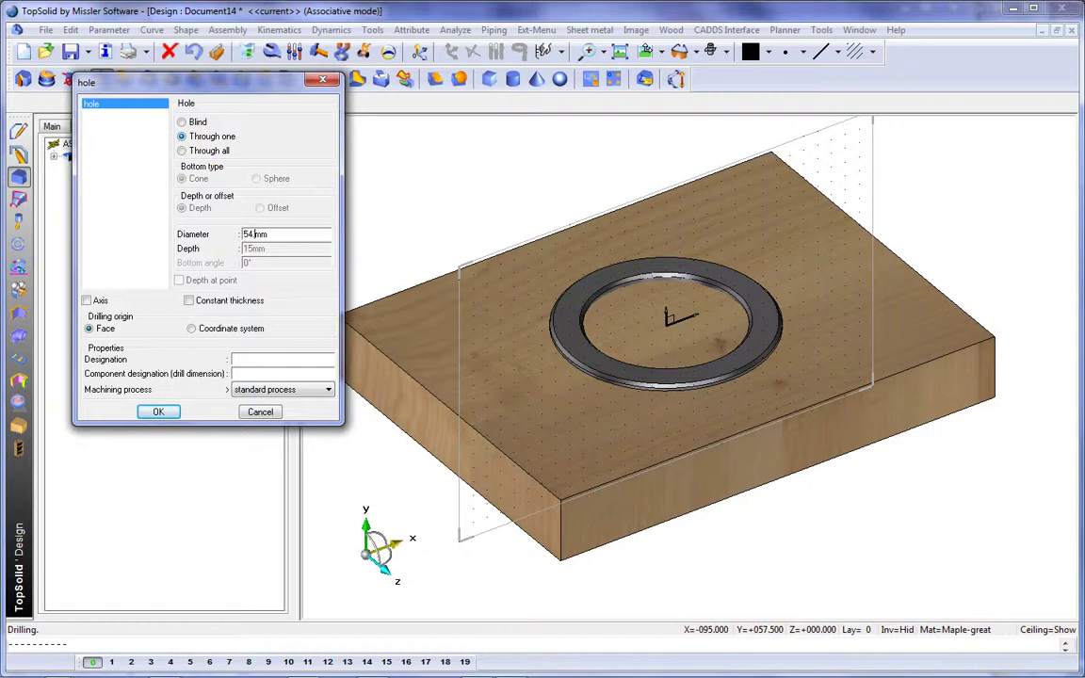
left_click(157, 412)
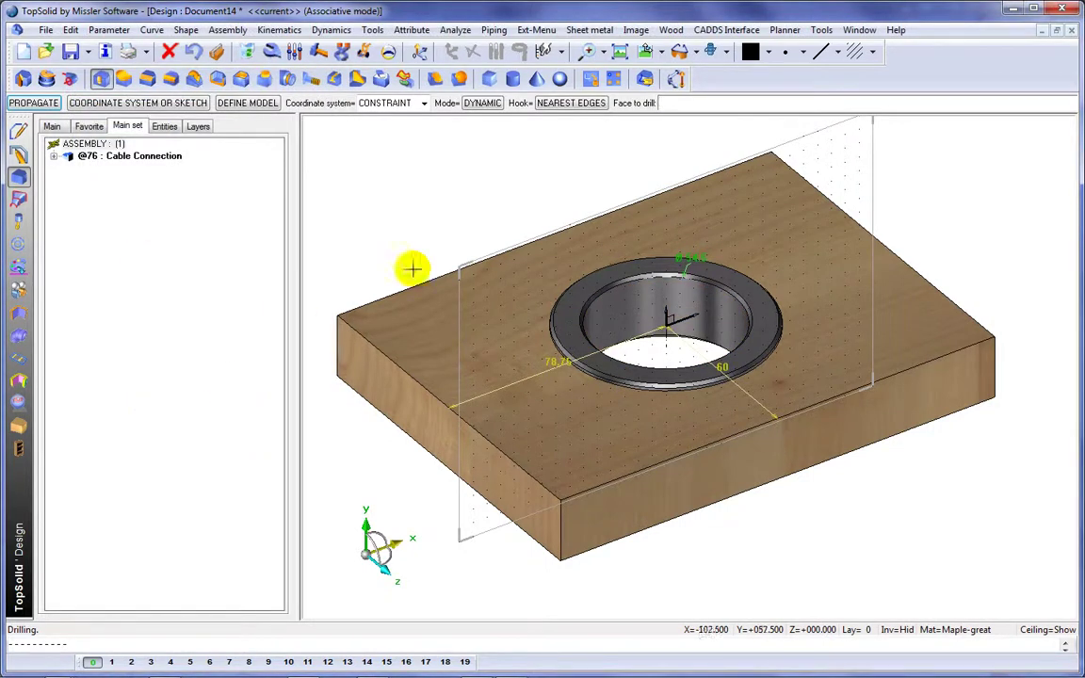
Step: Hide the transparent construction plane
left_click(680, 51)
left_click(789, 118)
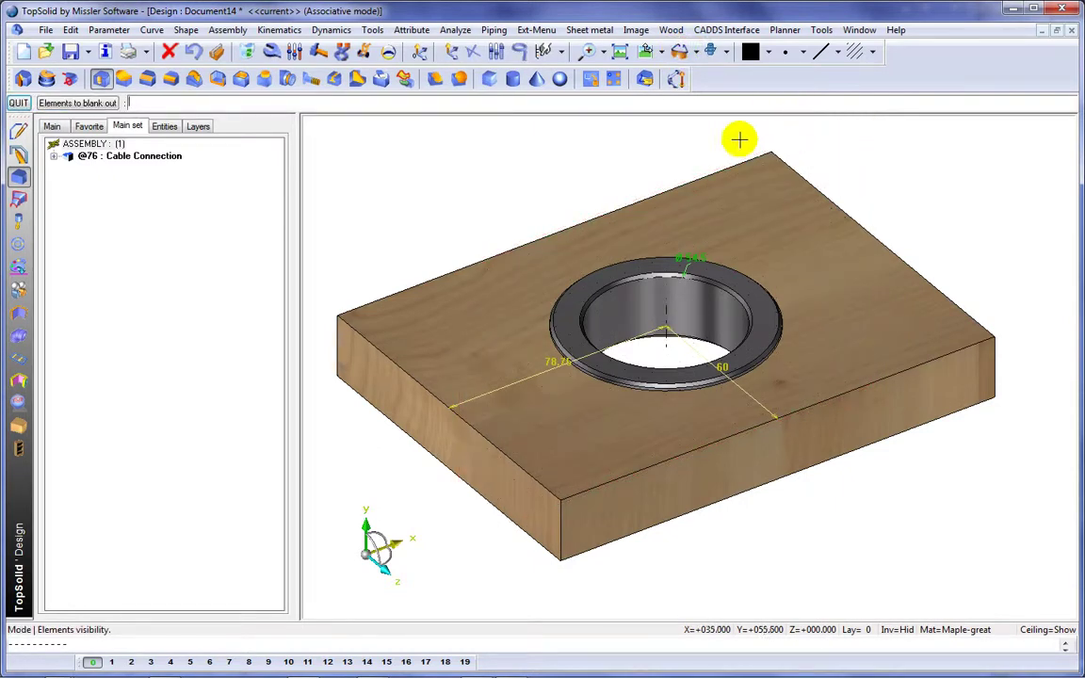
left_click(17, 246)
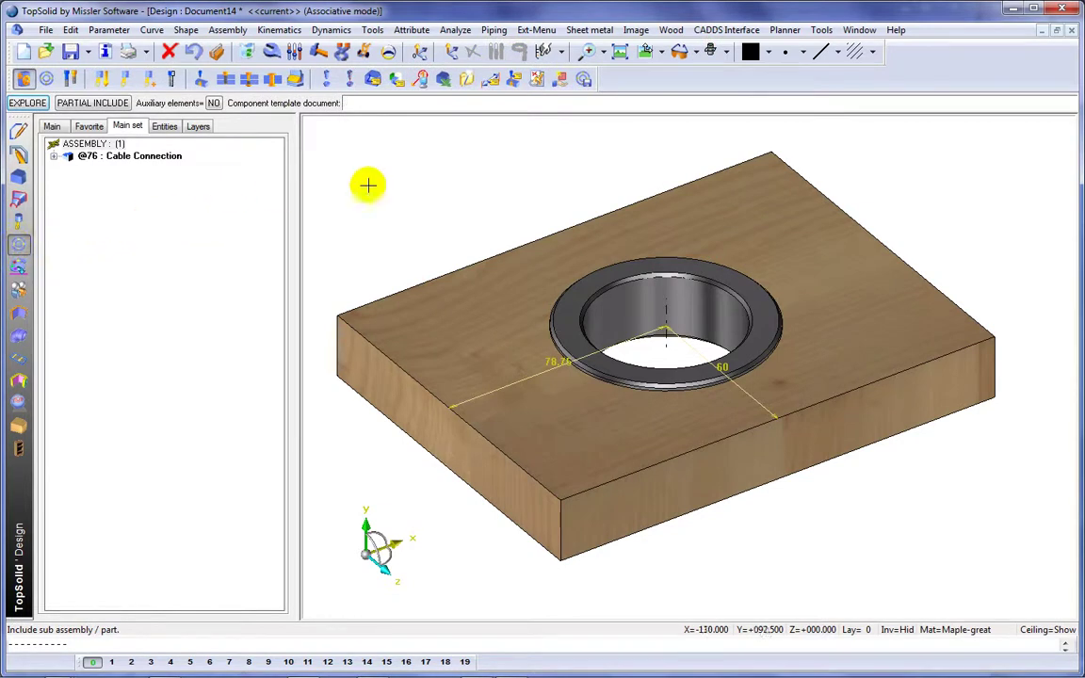
Step: Create a 'Drilling' tool containing the hole's drilling_operation_1 and show it on the hole
left_click(515, 81)
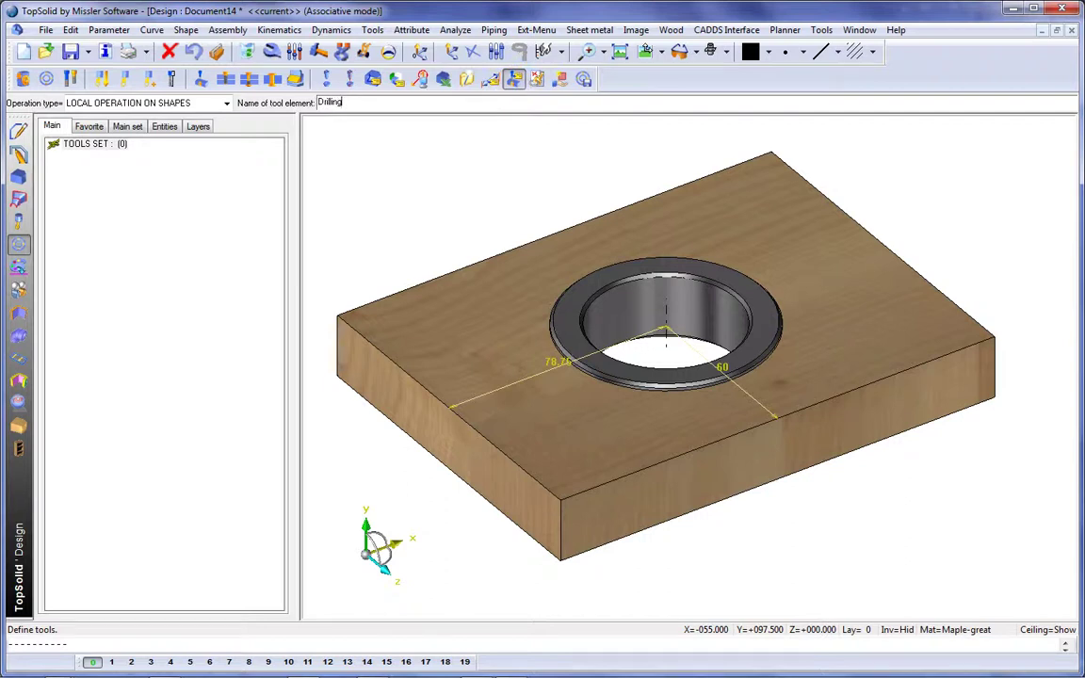
key("Return")
key("Return")
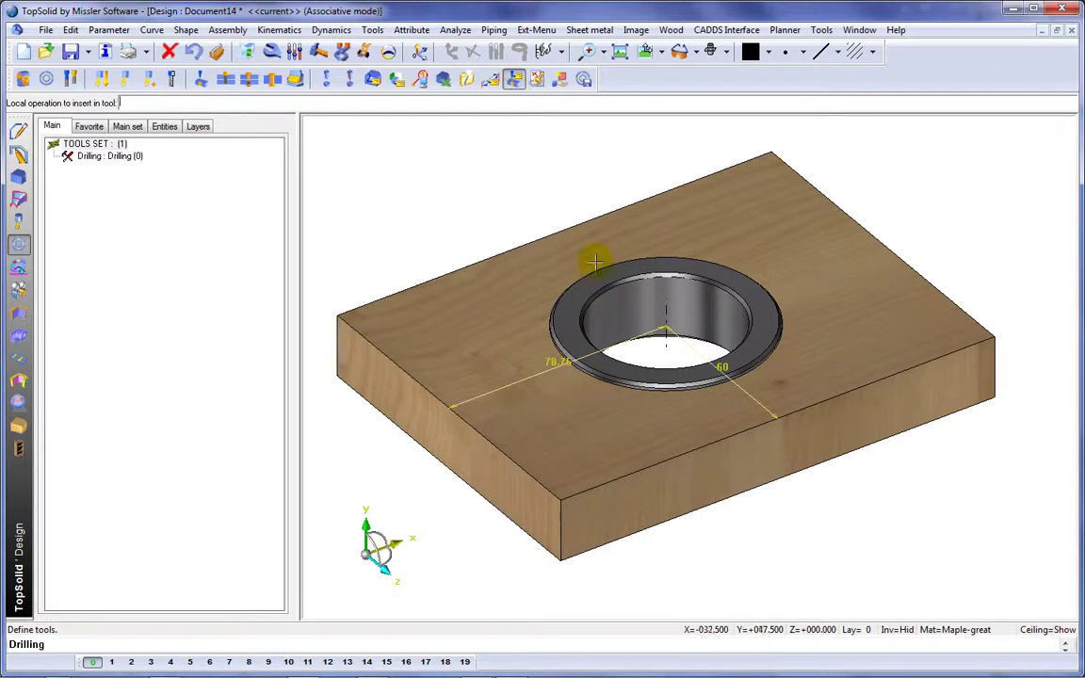
left_click(620, 321)
key("Return")
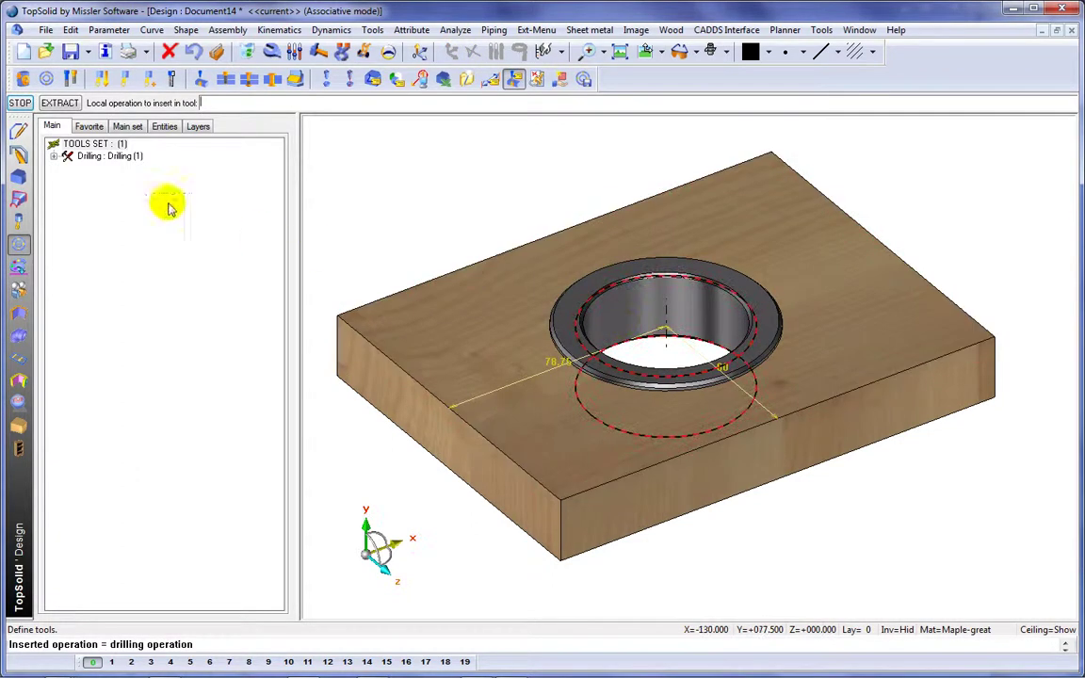
left_click(53, 156)
left_click(102, 167)
left_click(101, 168)
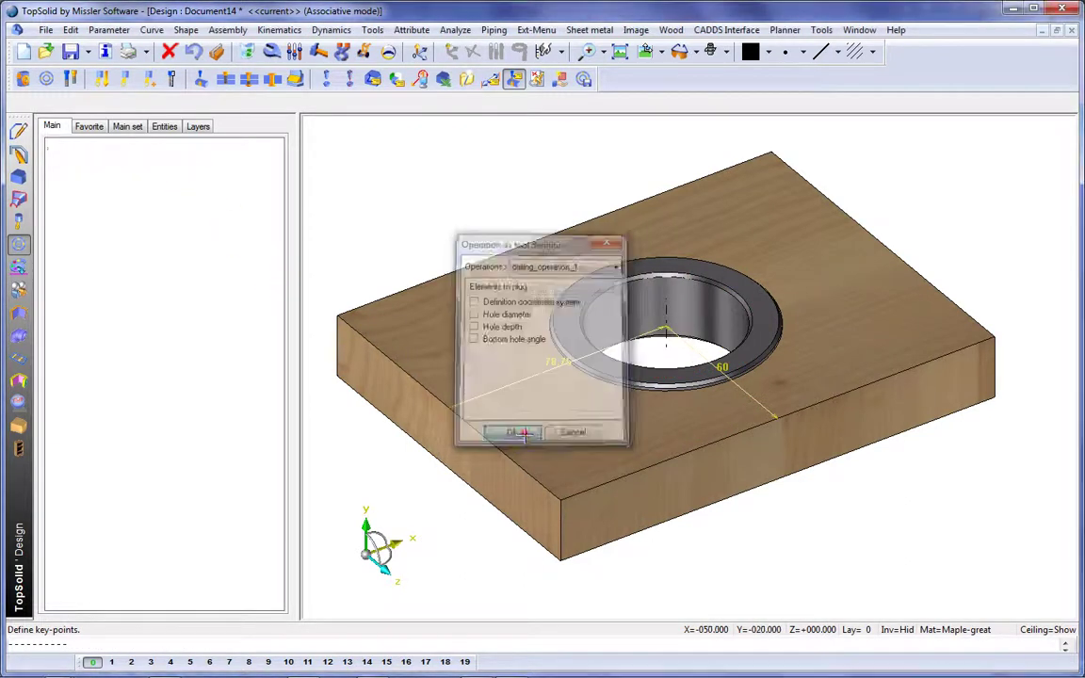
Step: Define key point CP, designated Center Point, at the centre of the grommet ring
left_click(538, 80)
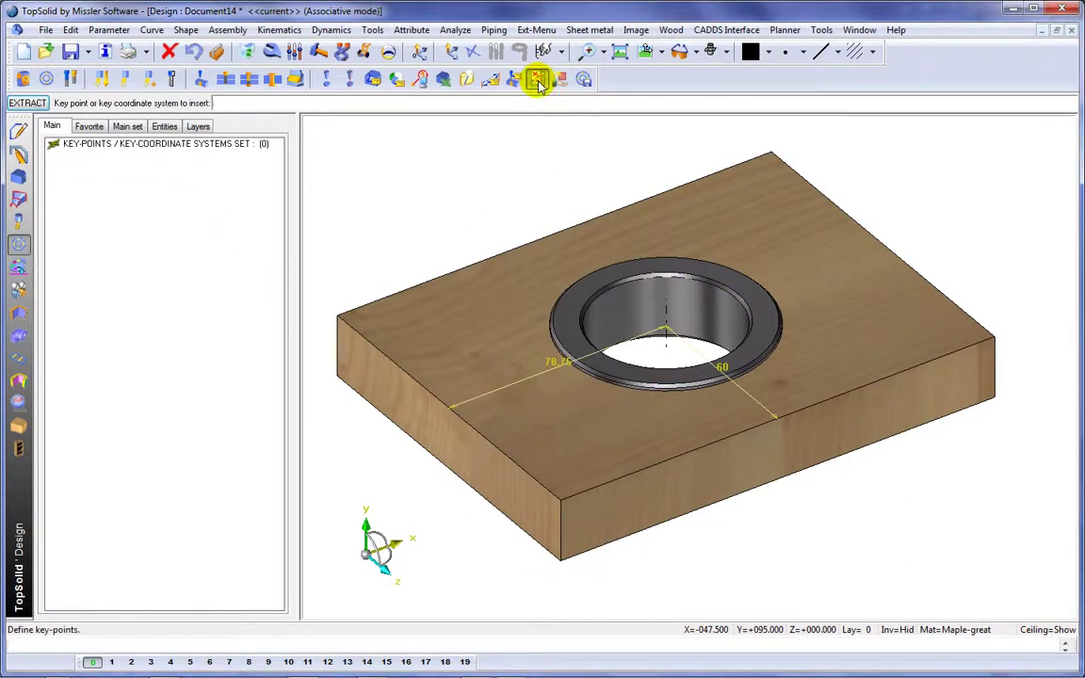
left_click(666, 306)
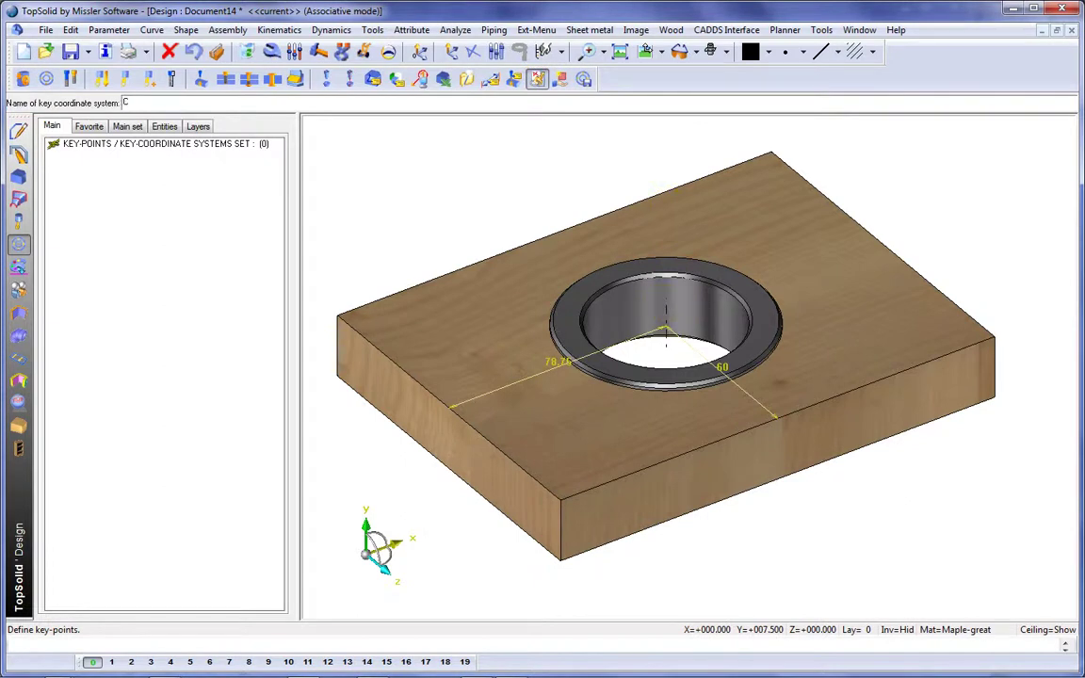
type("CP")
left_click(665, 306)
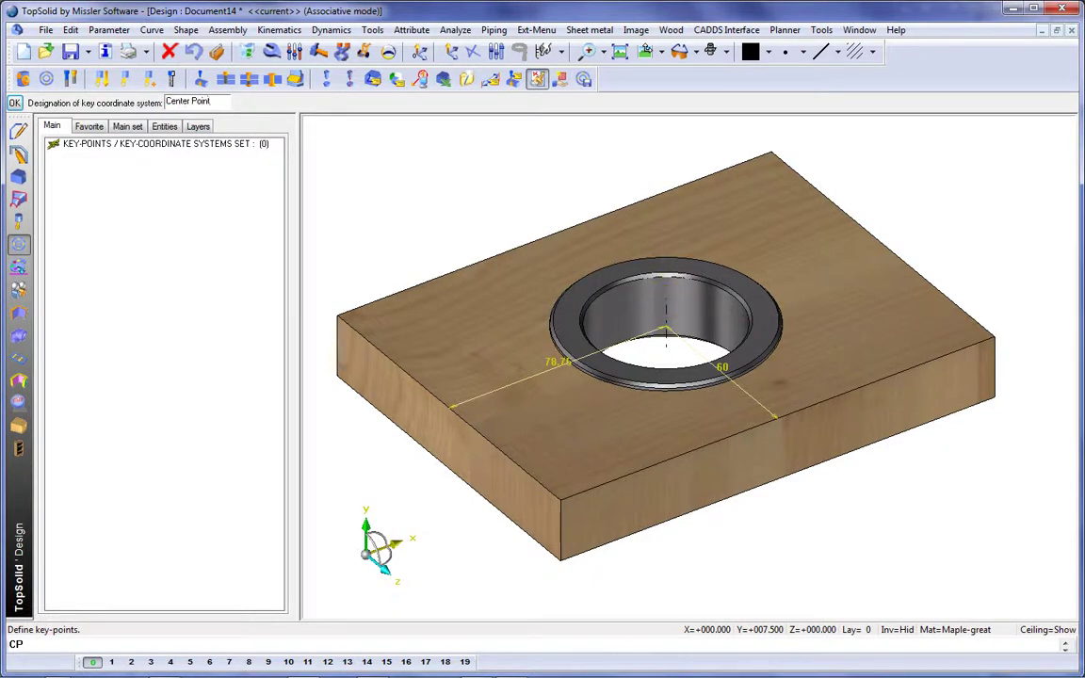
left_click(664, 305)
Step: Switch to a conical perspective with dimensions hidden and orbit to a top-oblique view
right_click(669, 115)
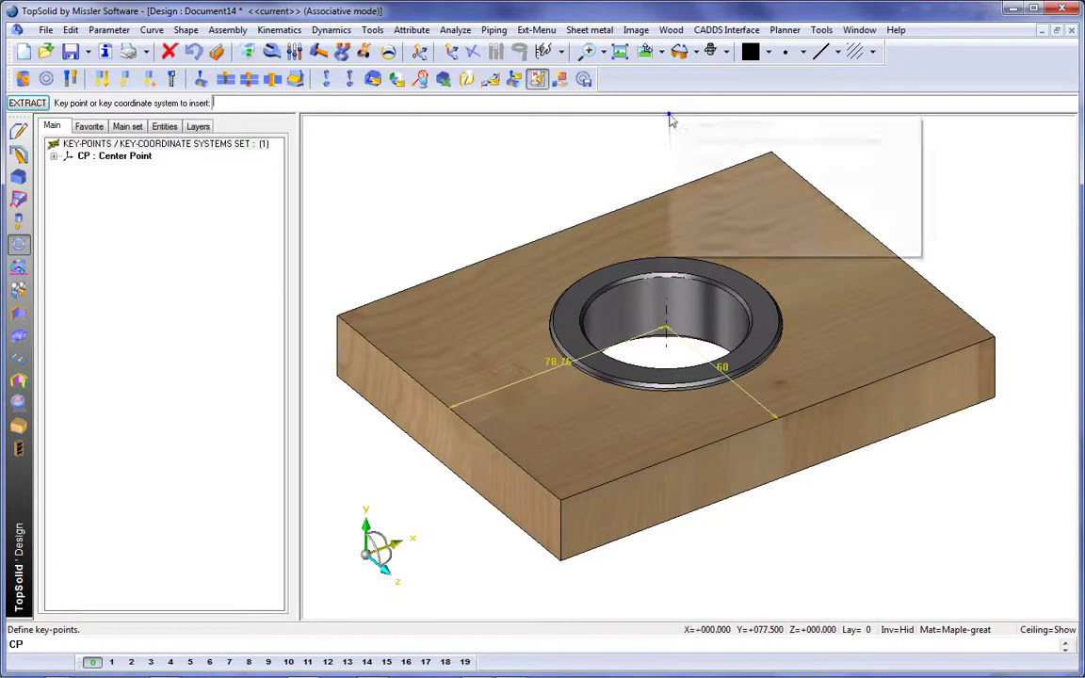
left_click(726, 230)
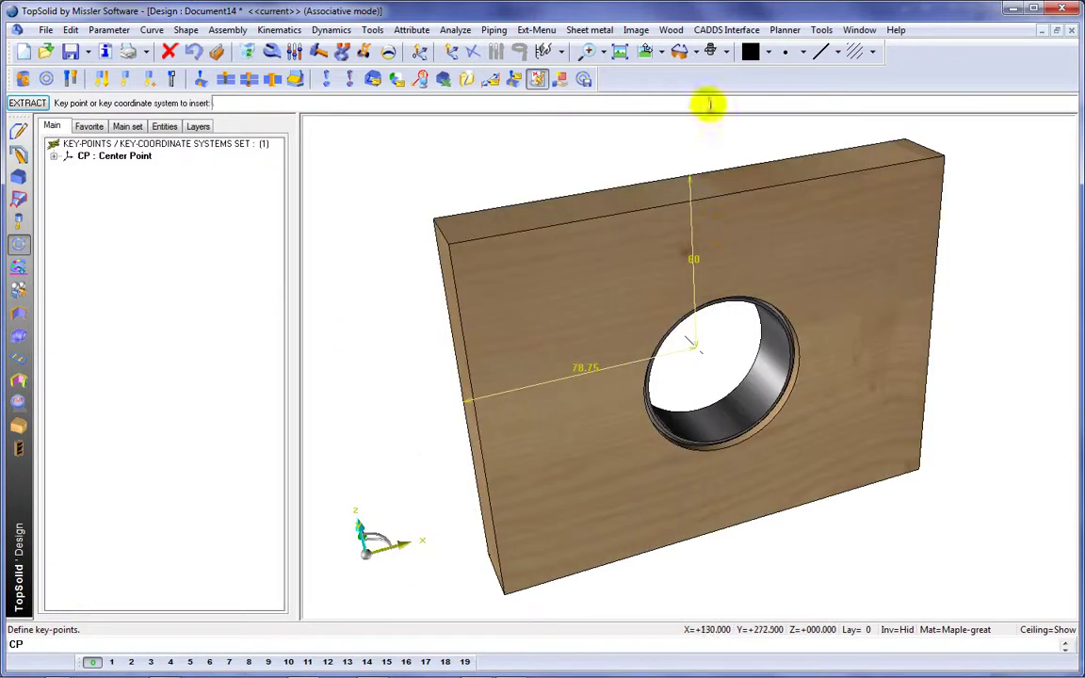
left_click(727, 52)
left_click(733, 179)
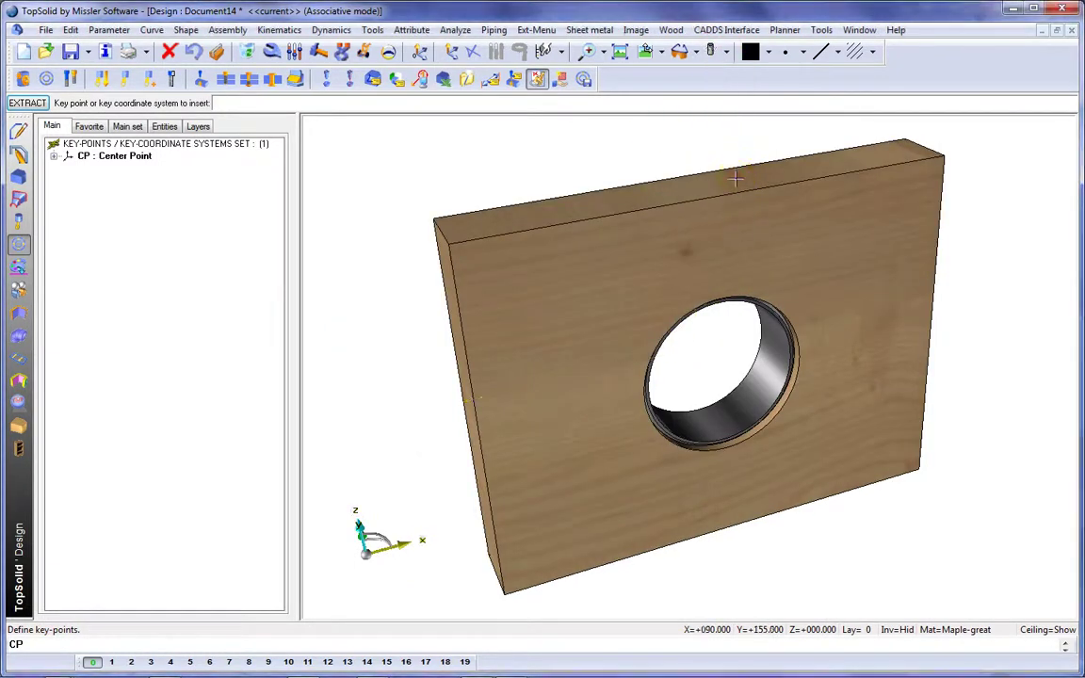
middle_click_drag(673, 138, 836, 162)
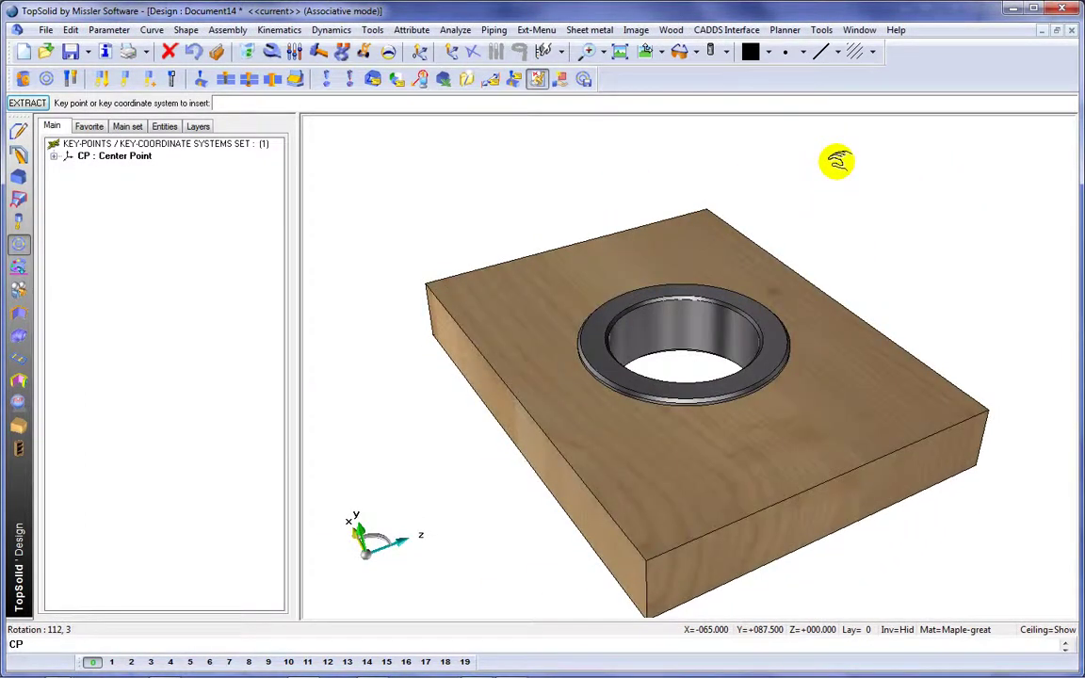
left_click(583, 79)
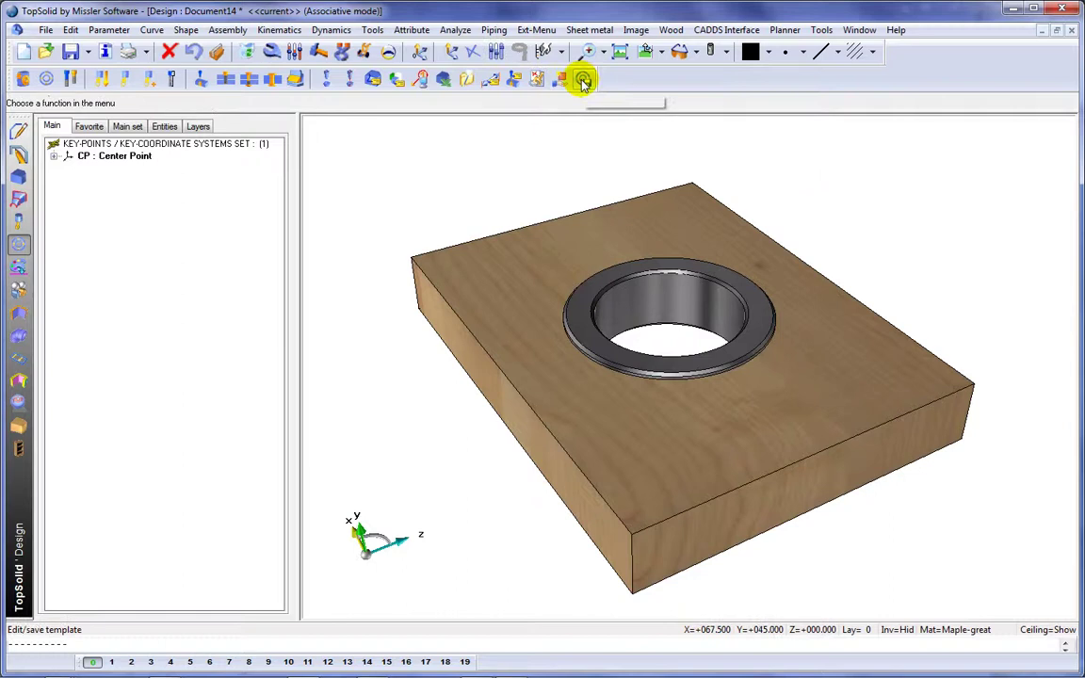
Step: Save the grommet as a standard with family Demo, type Hardware, variant Cable-Connection
left_click(226, 103)
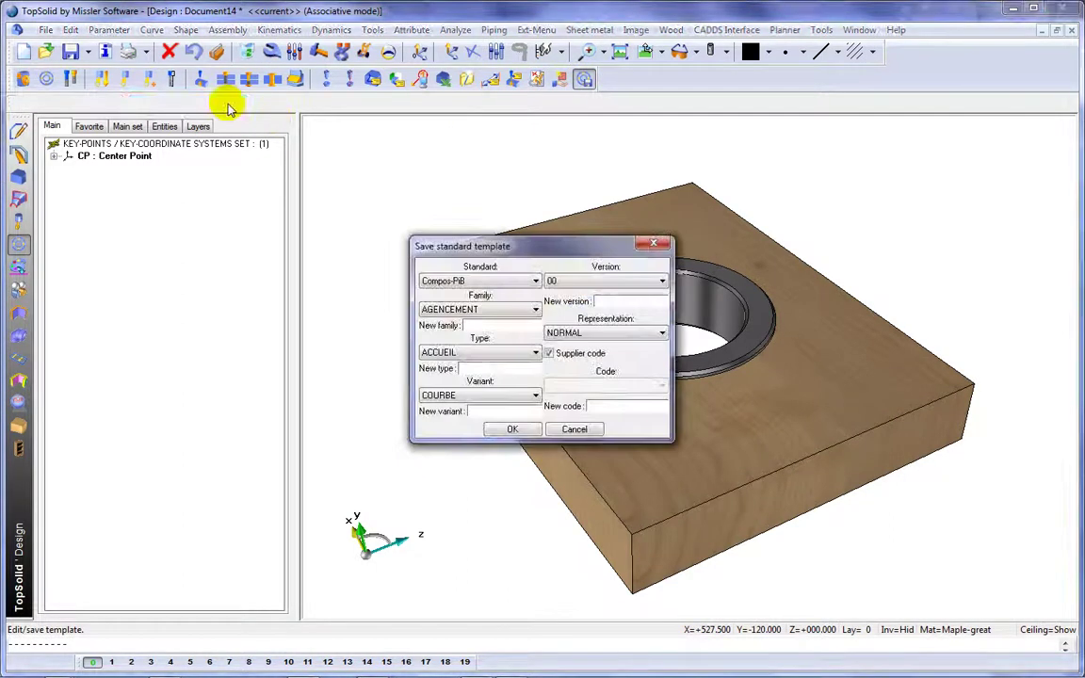
left_click(436, 310)
left_click(431, 391)
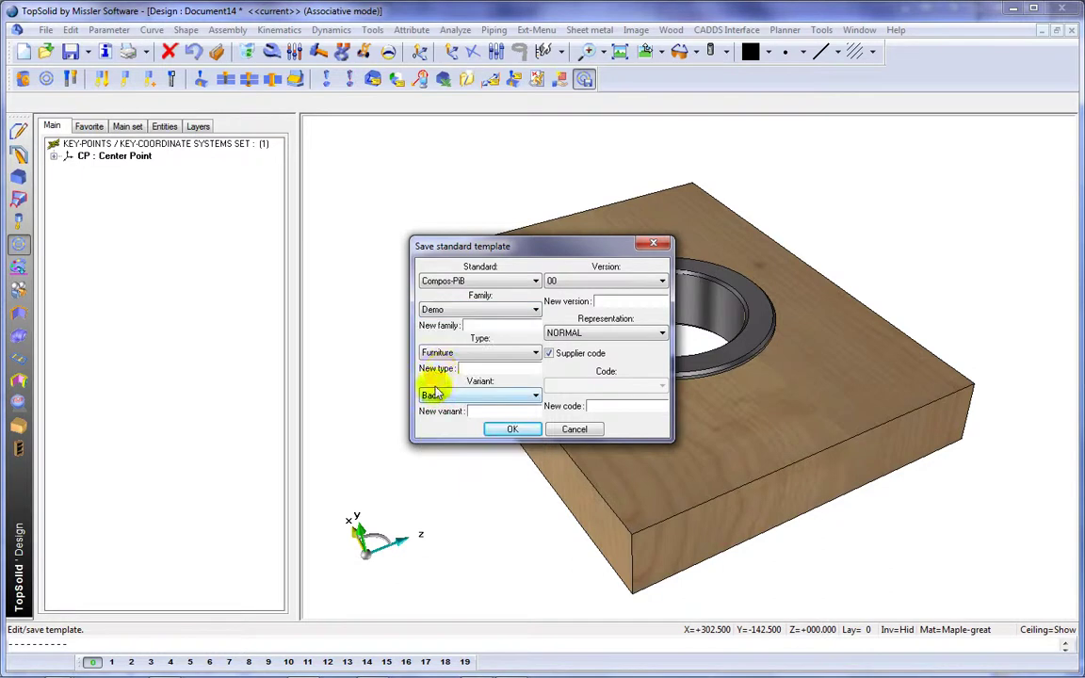
left_click(452, 361)
left_click(443, 371)
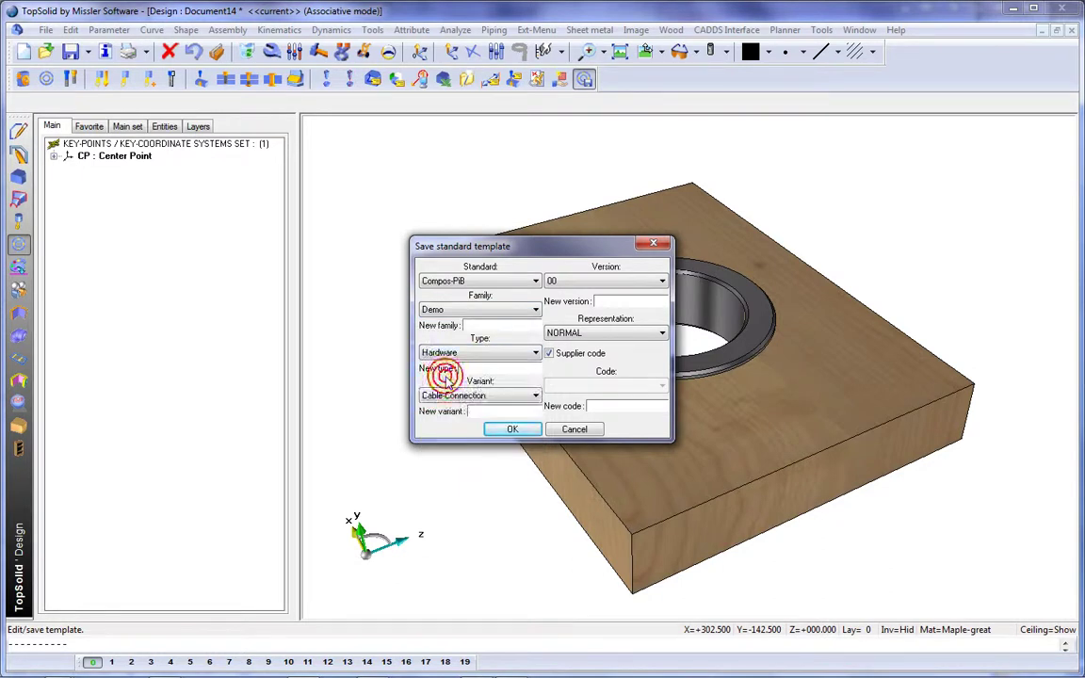
left_click(443, 395)
left_click(443, 410)
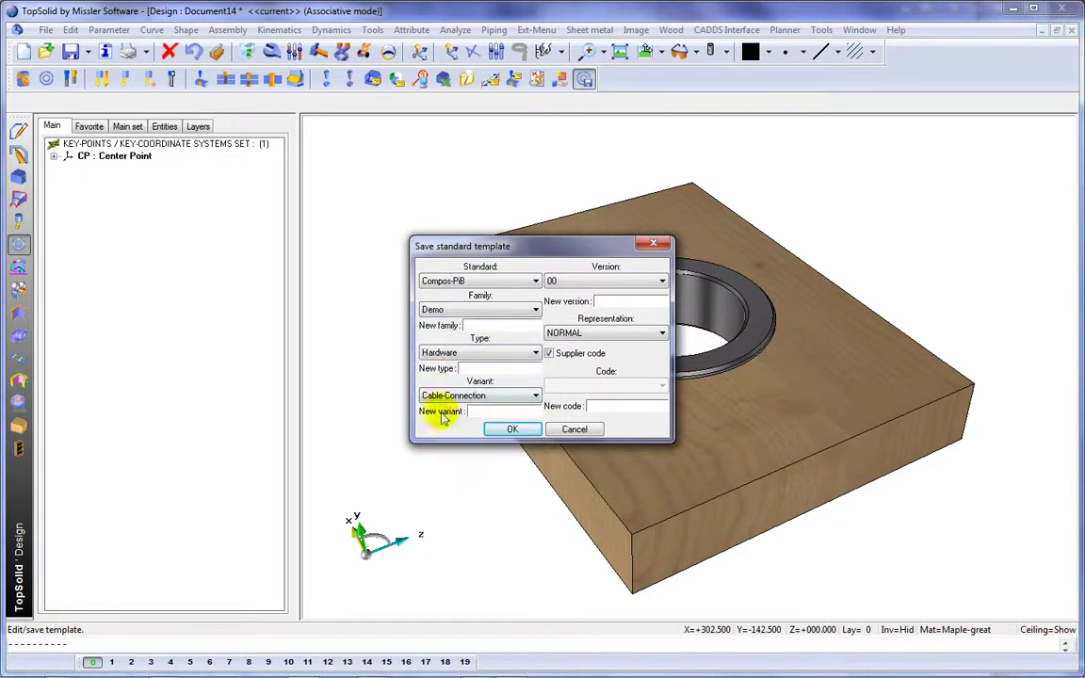
left_click(499, 430)
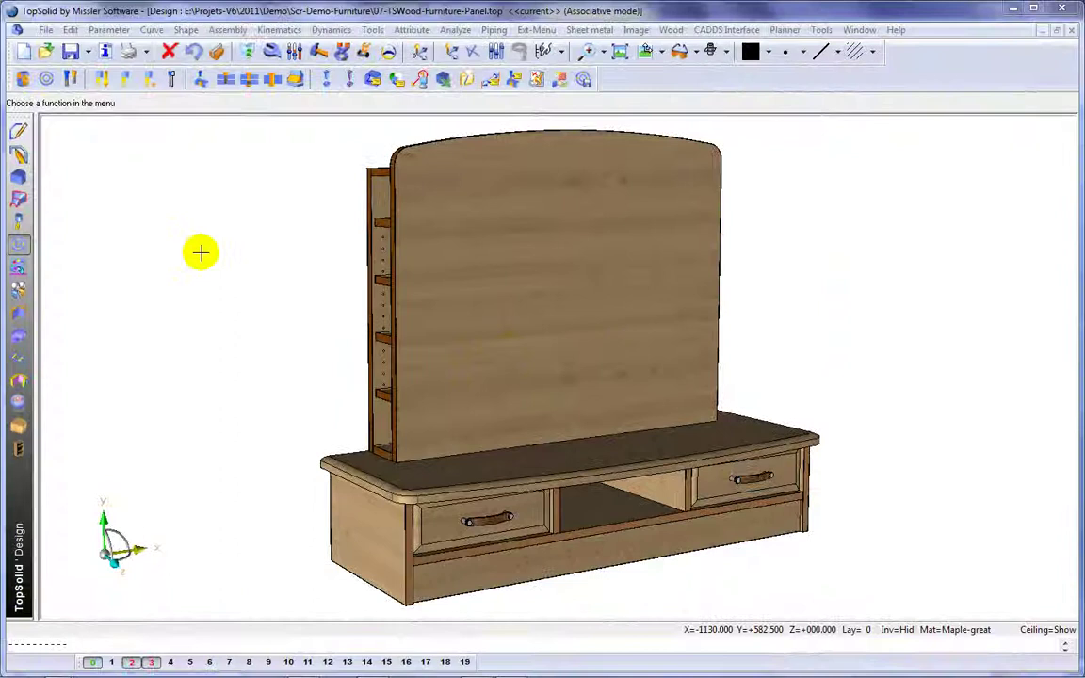
Step: Choose the Cable-Connection component from the standards library and confirm its inclusion
left_click(47, 80)
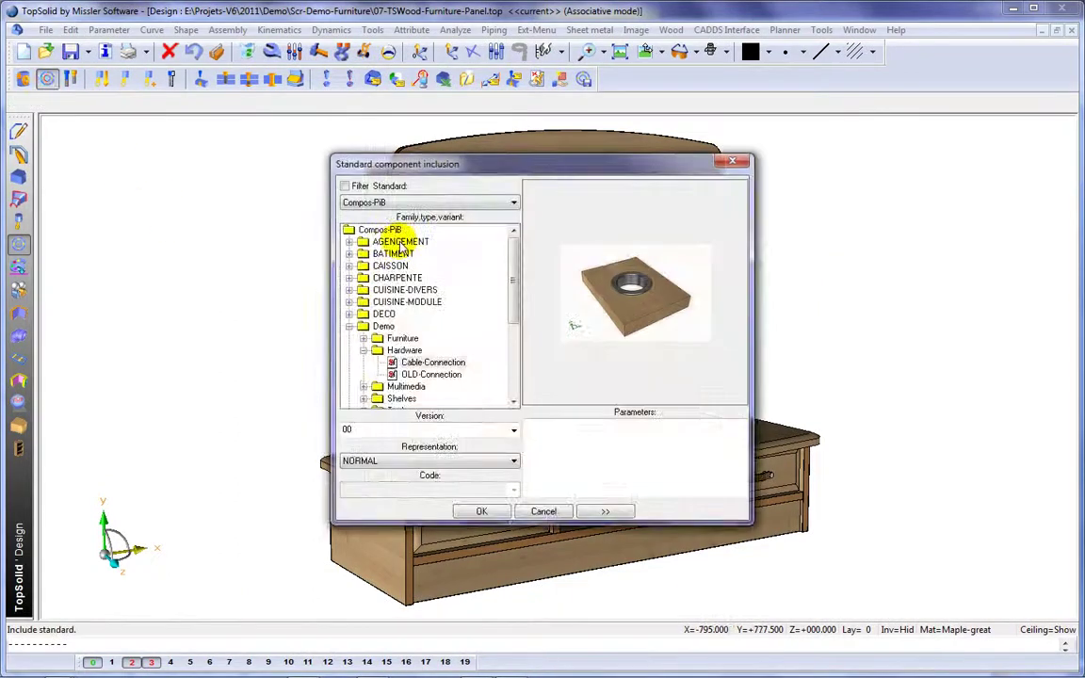
left_click(411, 365)
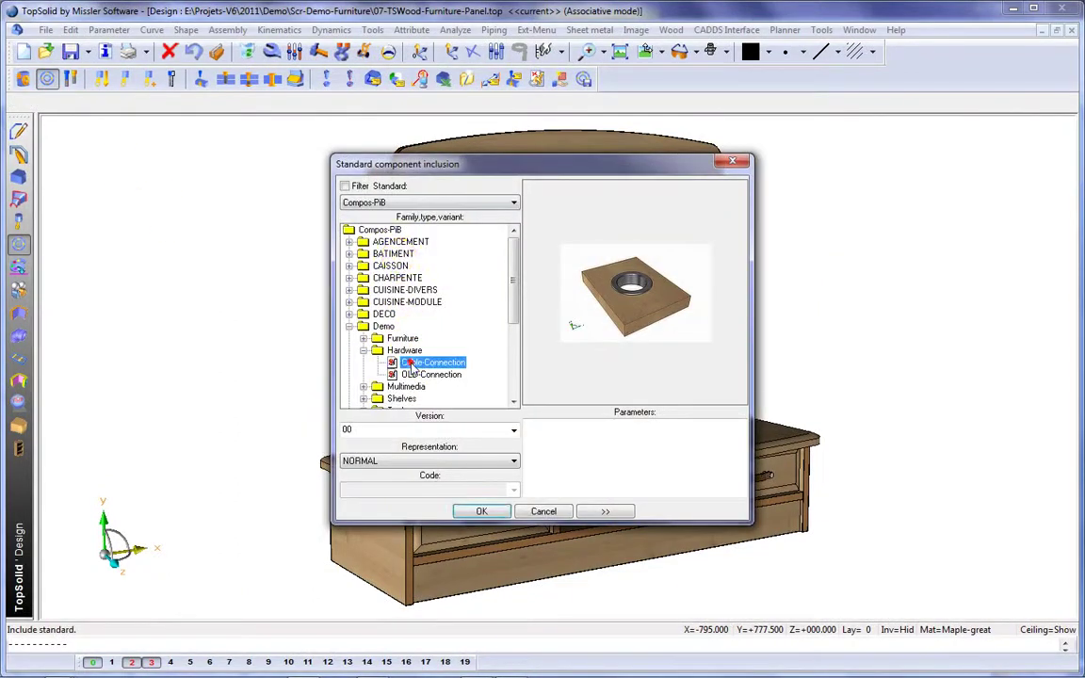
left_click(481, 512)
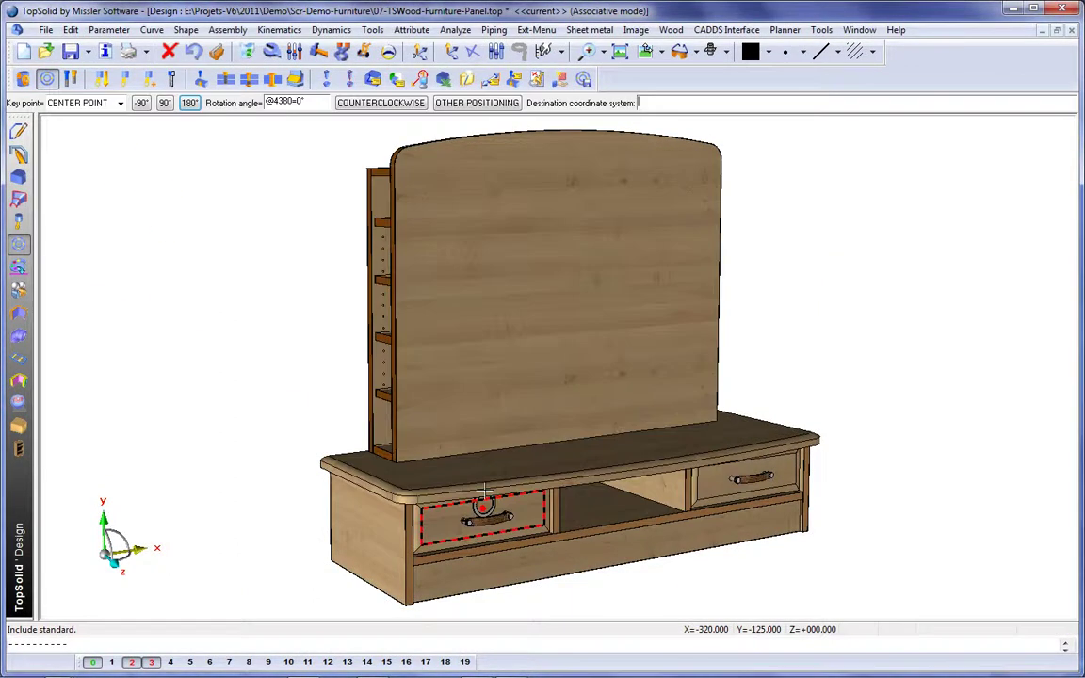
Step: Place a grommet in the back panel with automatic drilling
left_click(569, 418)
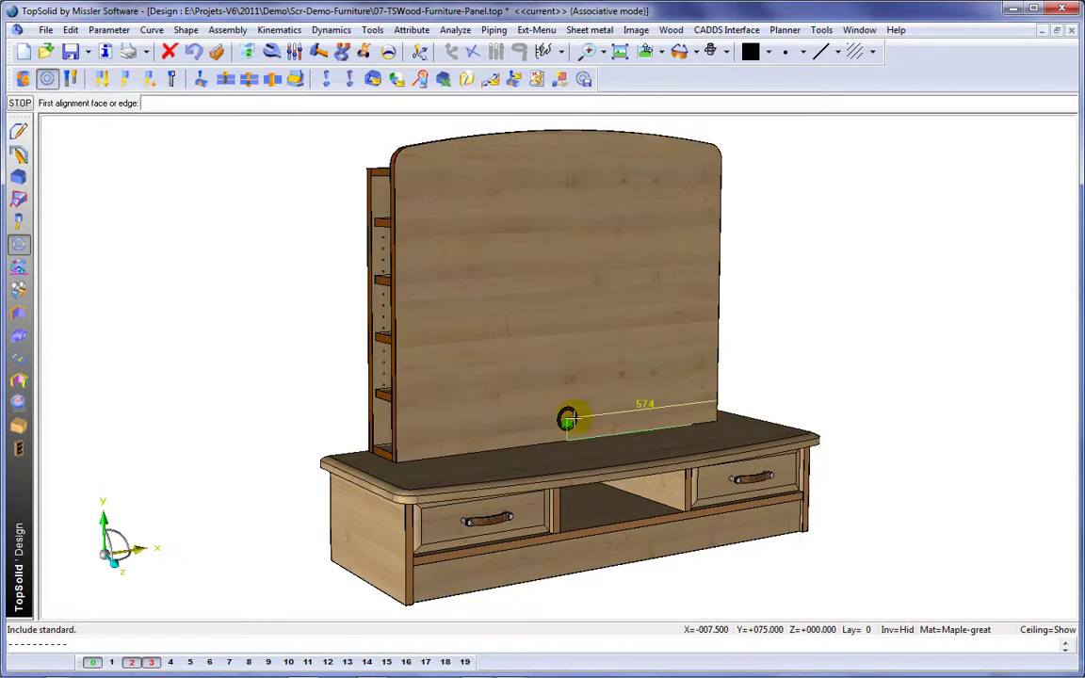
left_click(570, 419)
left_click(569, 418)
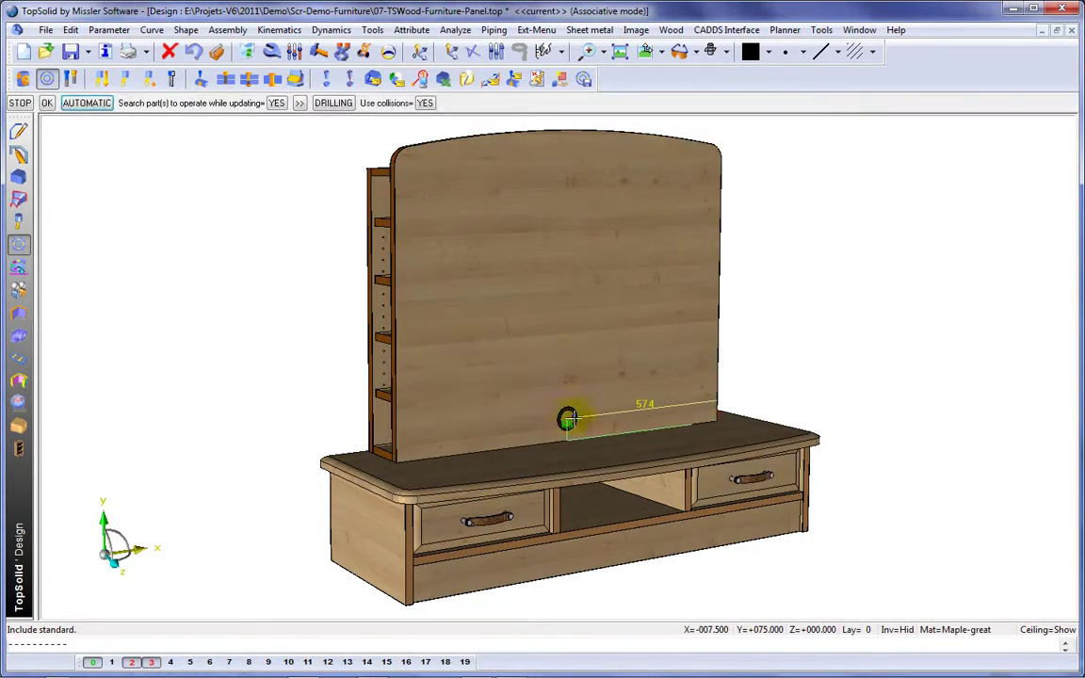
right_click(569, 419)
left_click(654, 458)
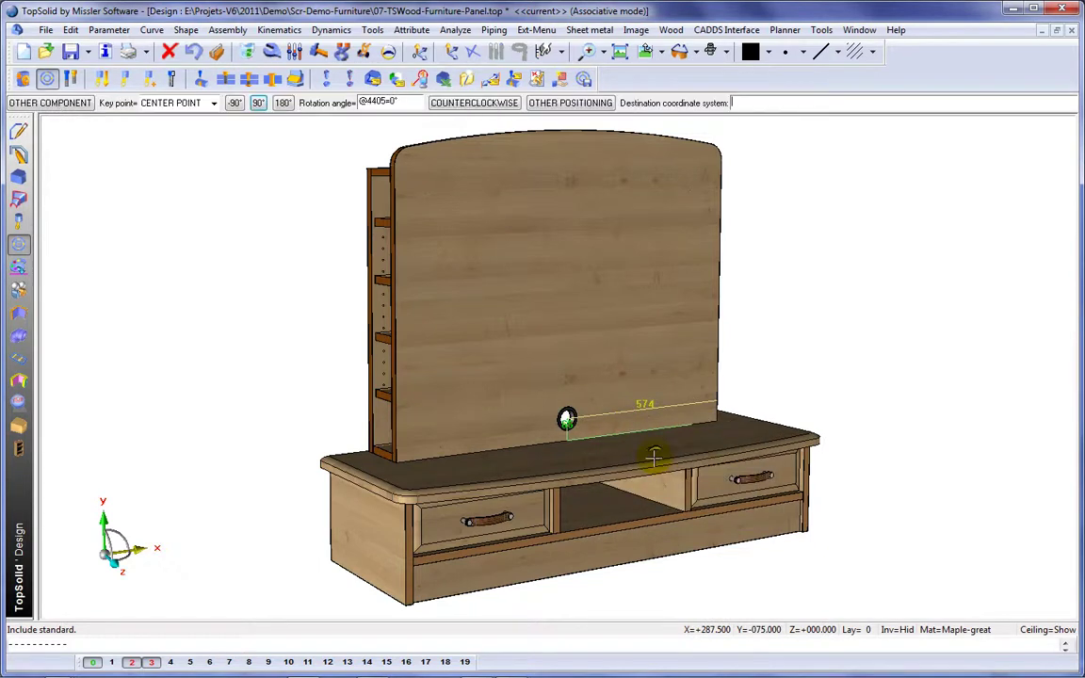
Step: Place a second grommet on the shelf top, viewed from behind
middle_click_drag(654, 458, 382, 392)
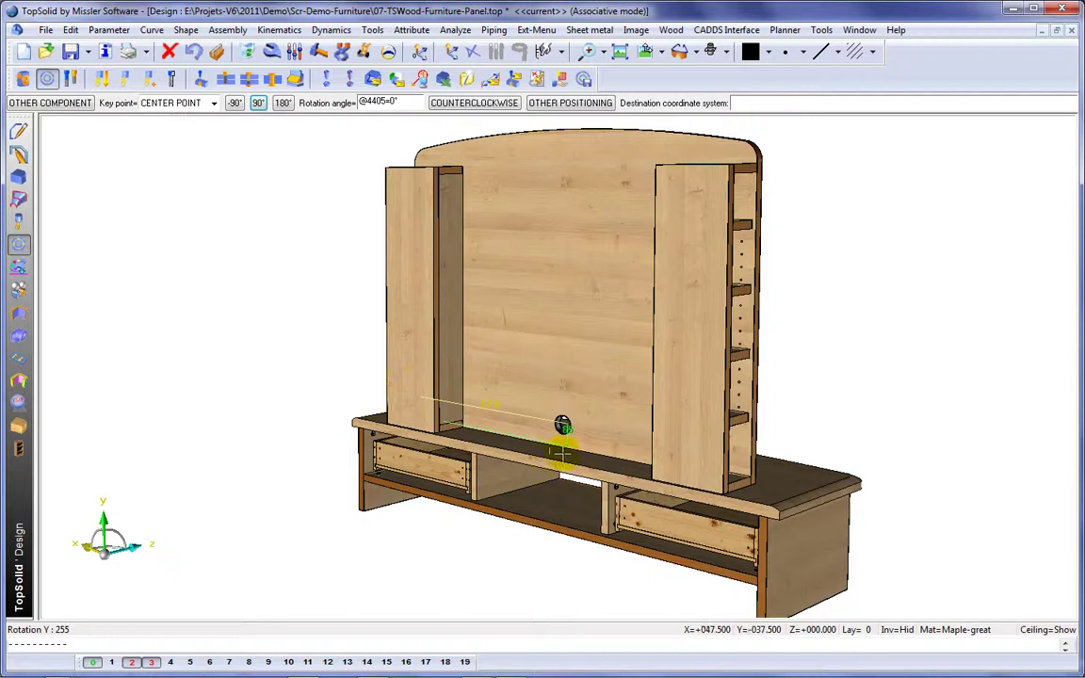
scroll(554, 448, "up", 4)
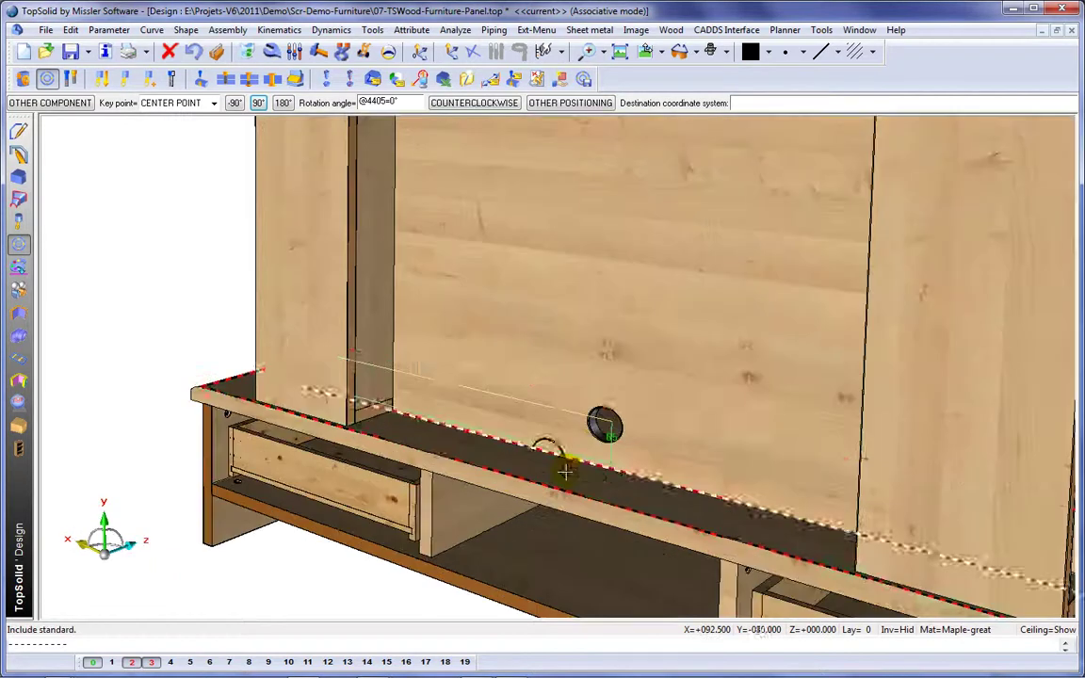
left_click(556, 442)
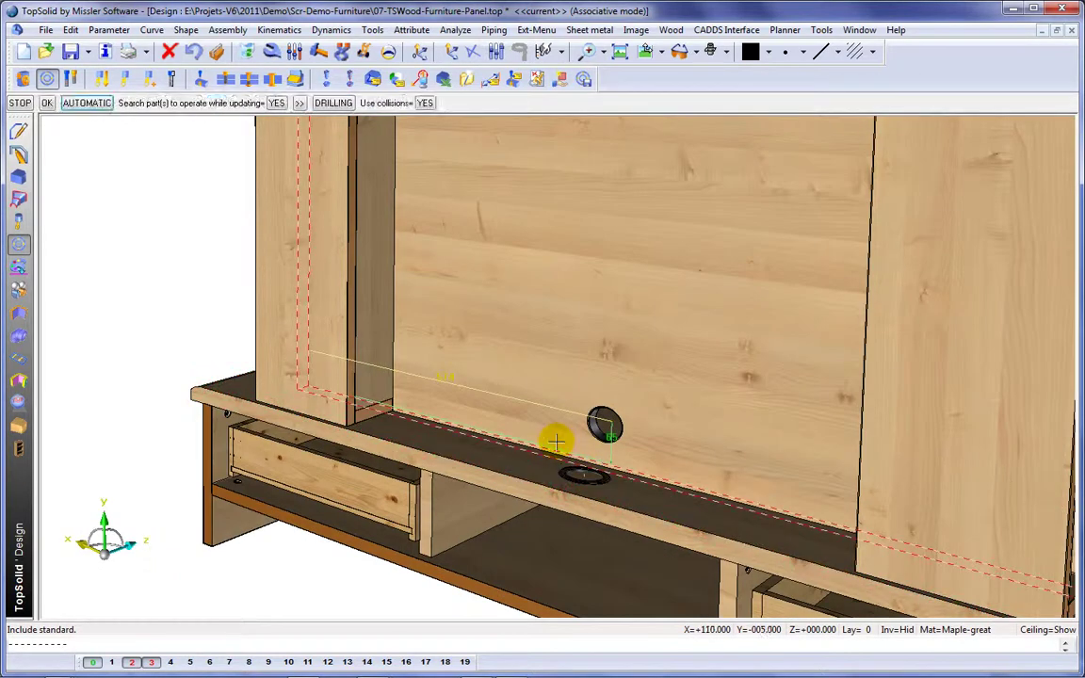
left_click(95, 103)
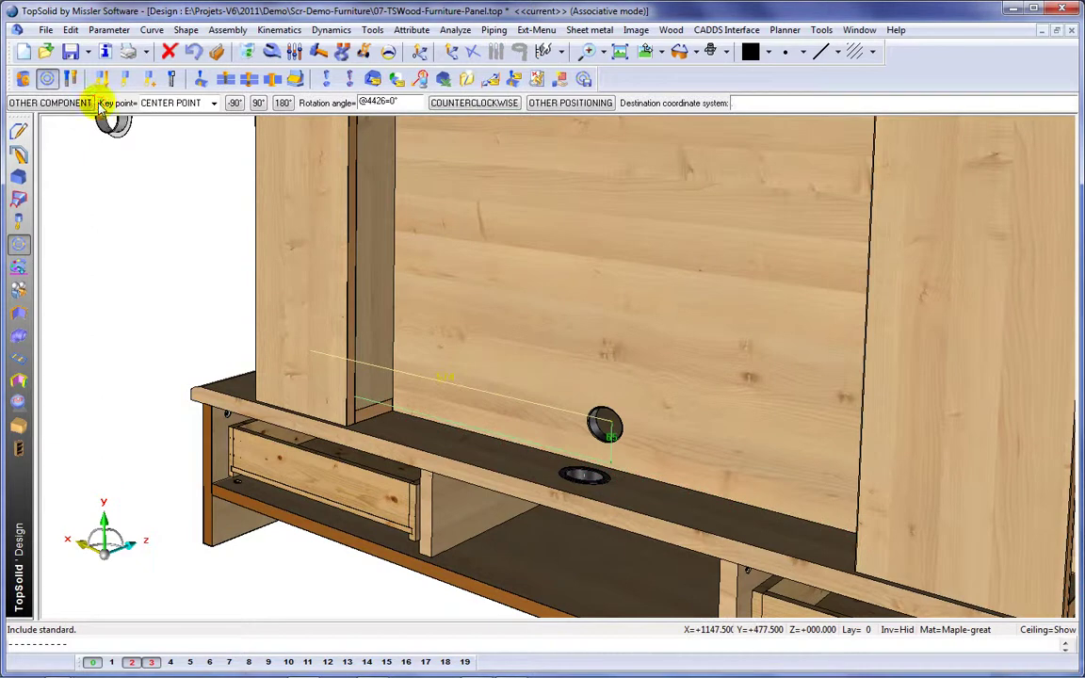